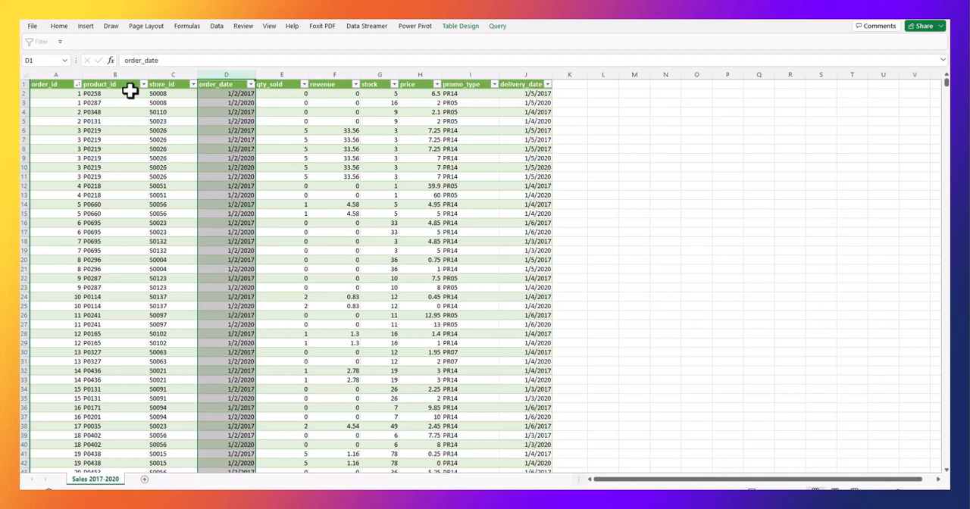
Examine the order_id, product_id, store_id and revenue columns of the Sales 2017-2020 table.
click(112, 76)
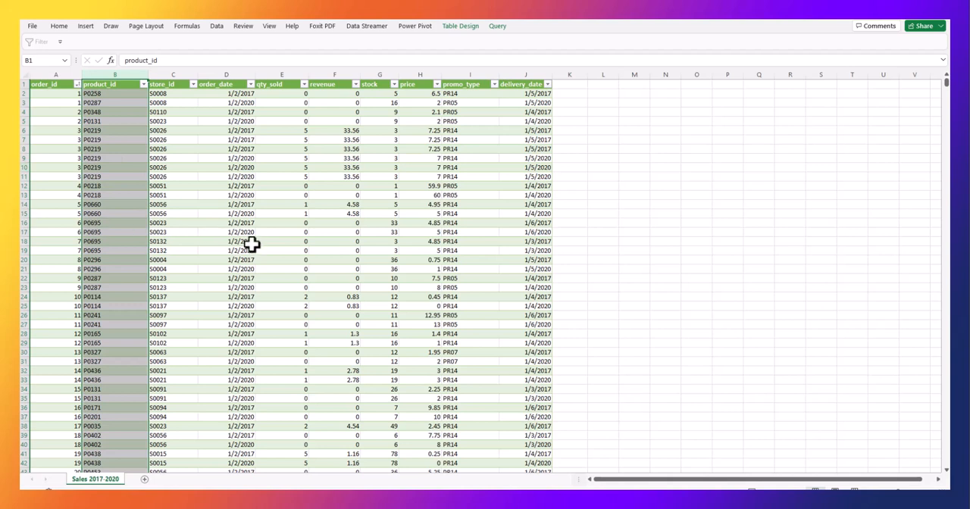
click(592, 150)
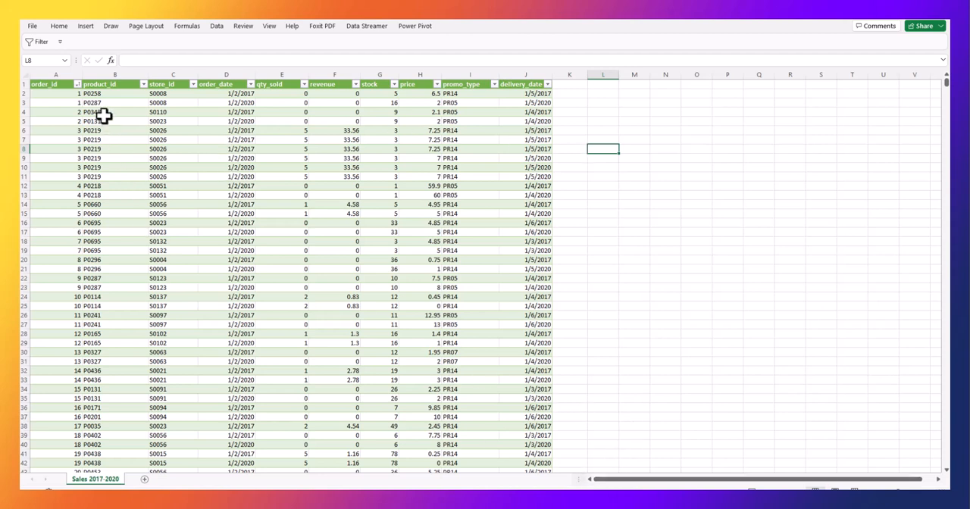
click(95, 79)
click(47, 78)
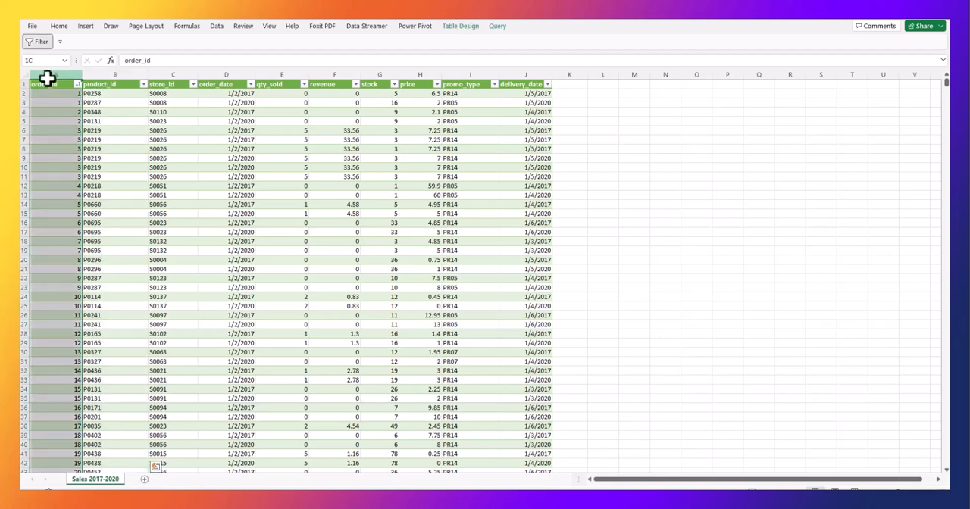
click(113, 71)
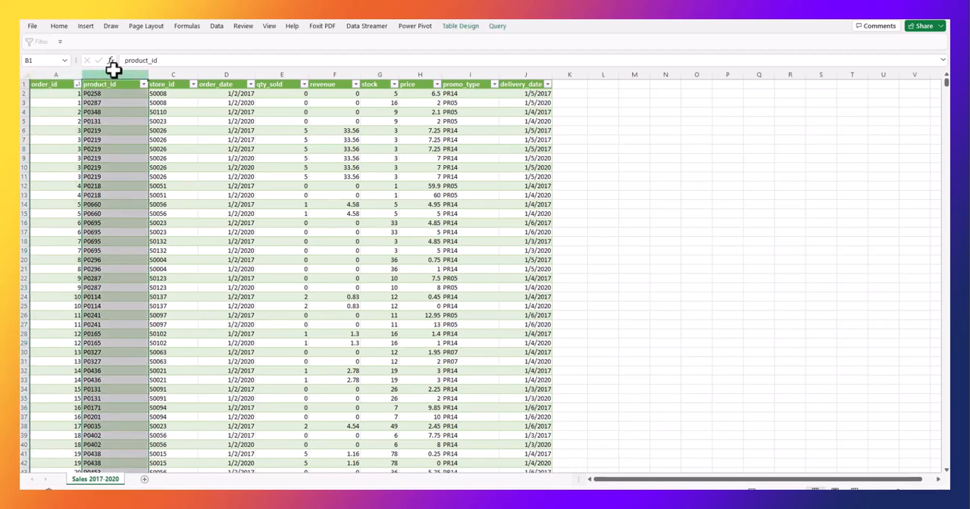
click(173, 71)
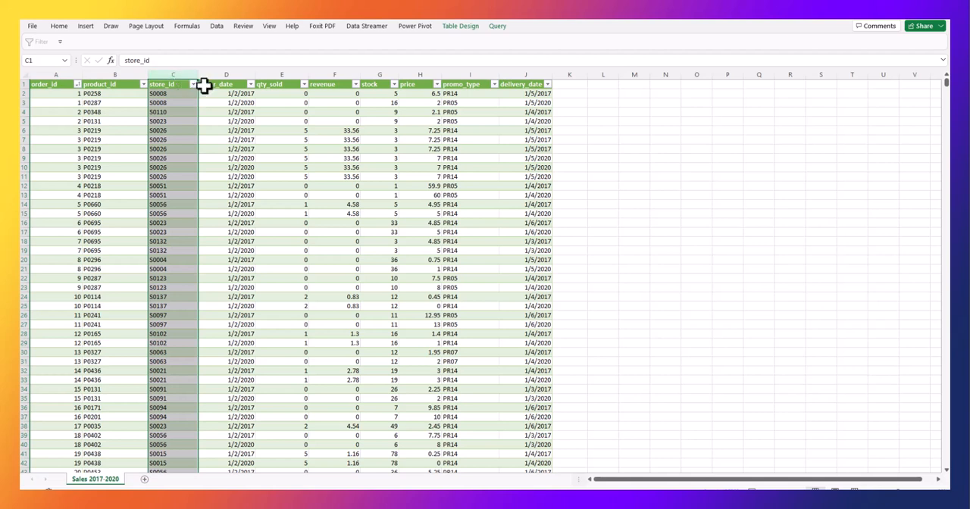
click(323, 71)
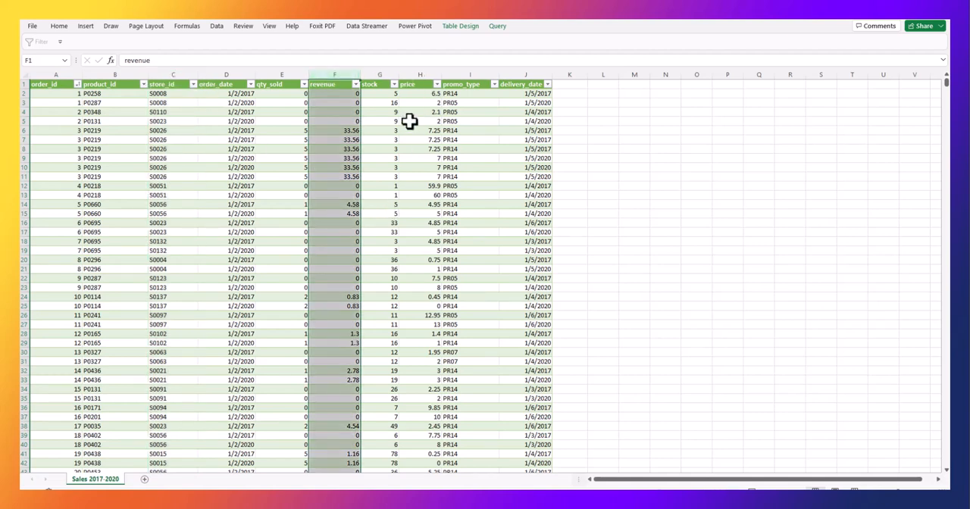
click(57, 73)
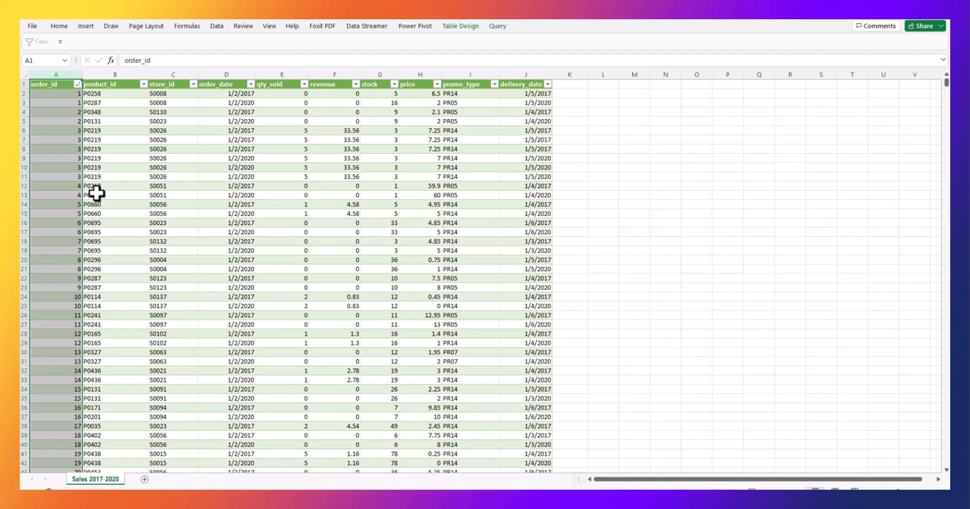
click(185, 73)
click(127, 72)
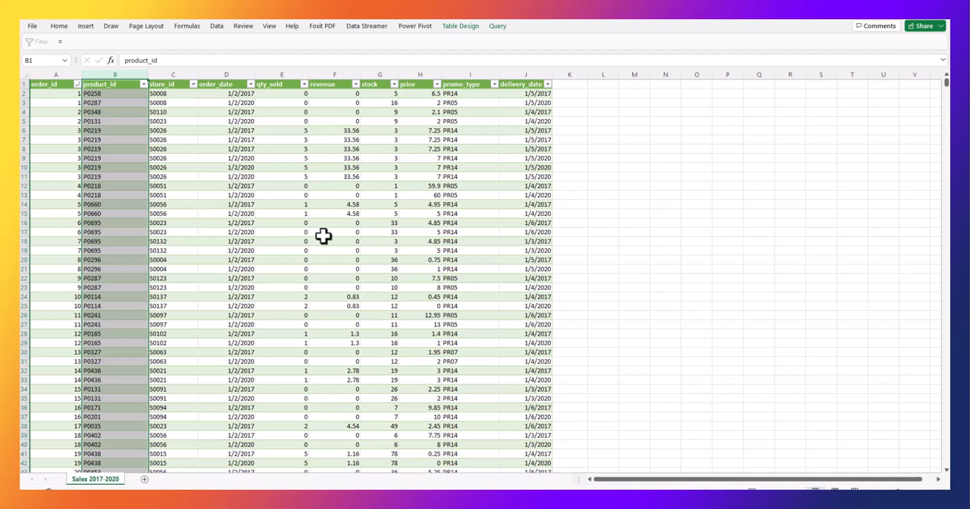
click(182, 297)
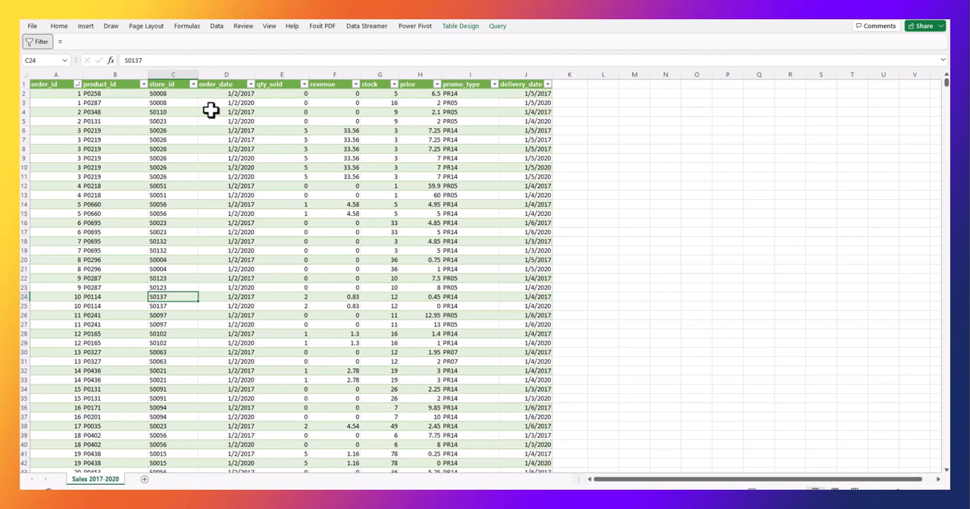
Start a data import from a text/CSV file and browse to Projects > Weekend Class > data > power query > dataset.
click(217, 27)
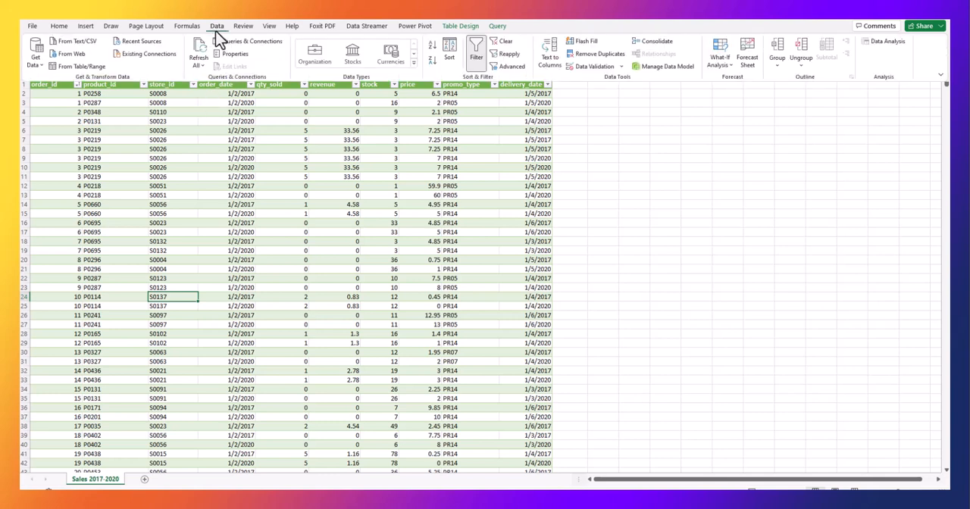
click(34, 60)
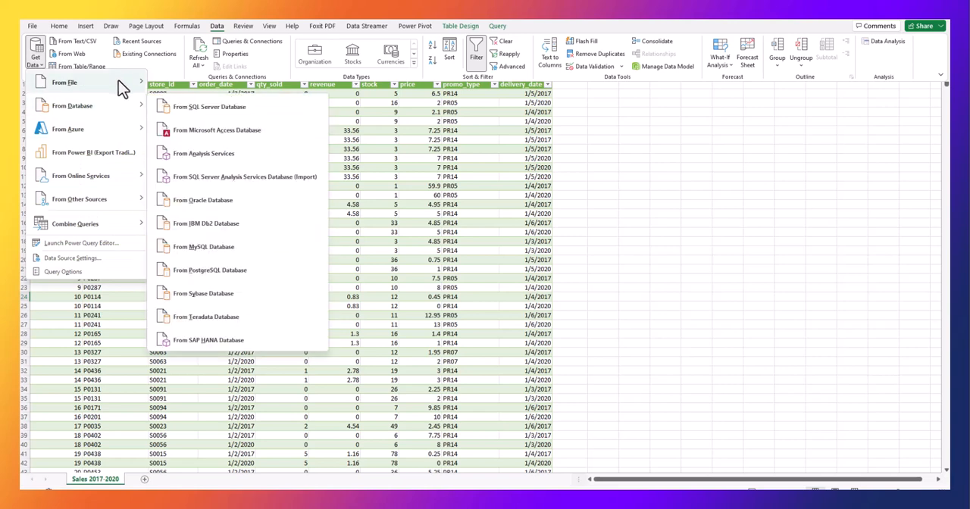
mouse_move(133, 85)
click(206, 115)
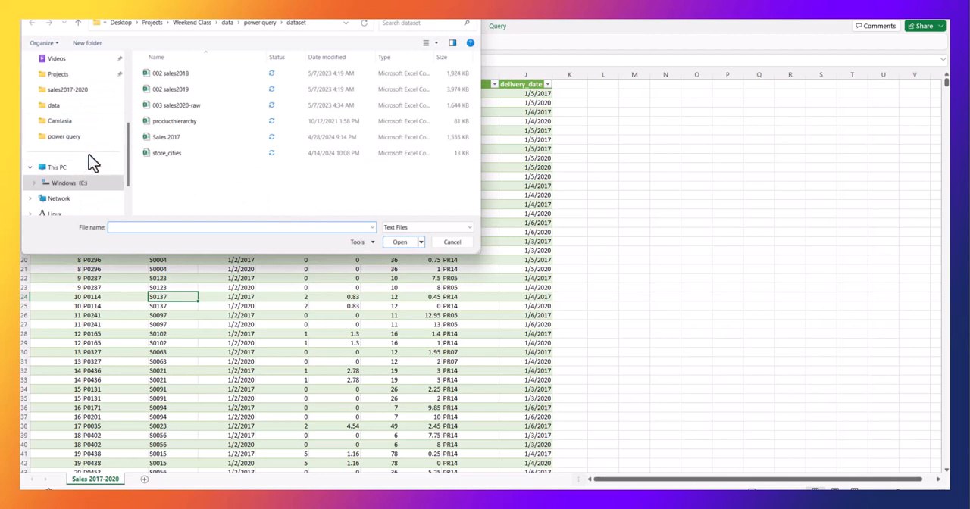
click(69, 77)
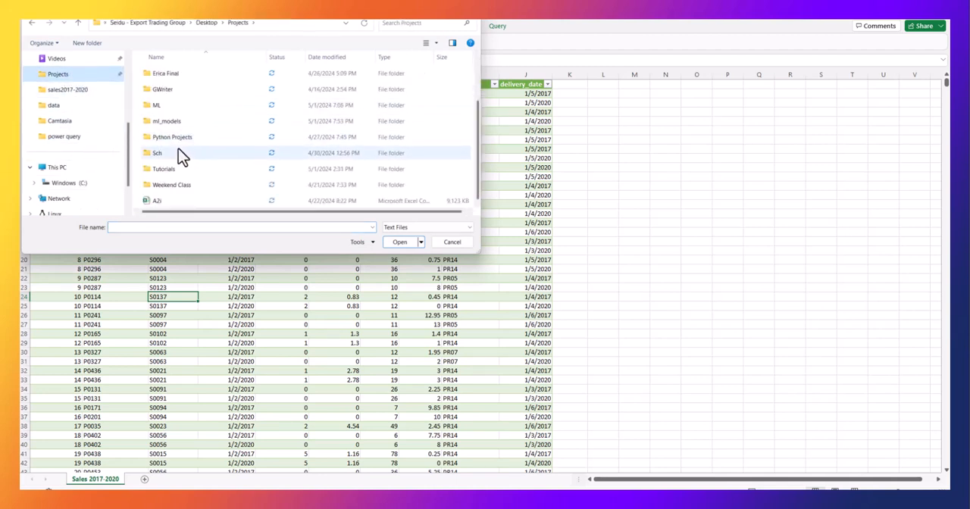
double_click(176, 185)
double_click(159, 73)
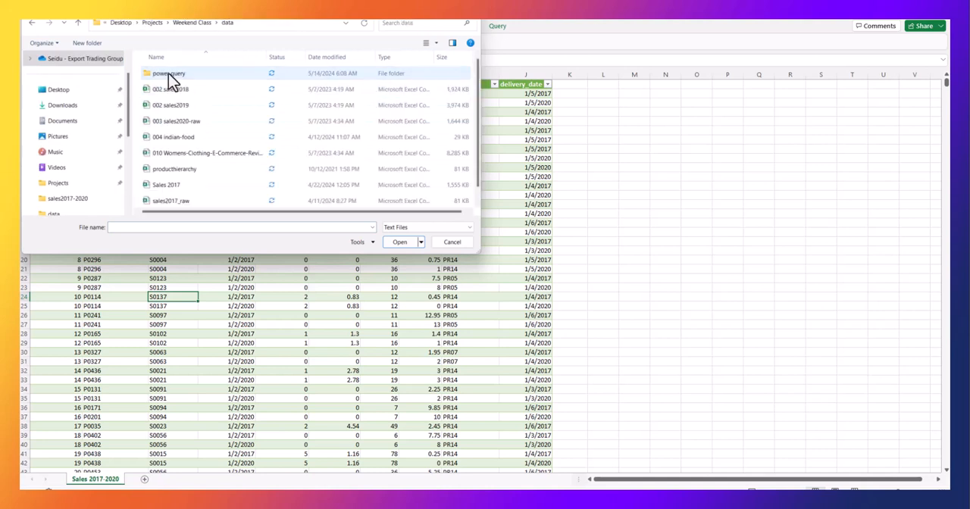
double_click(181, 73)
double_click(182, 73)
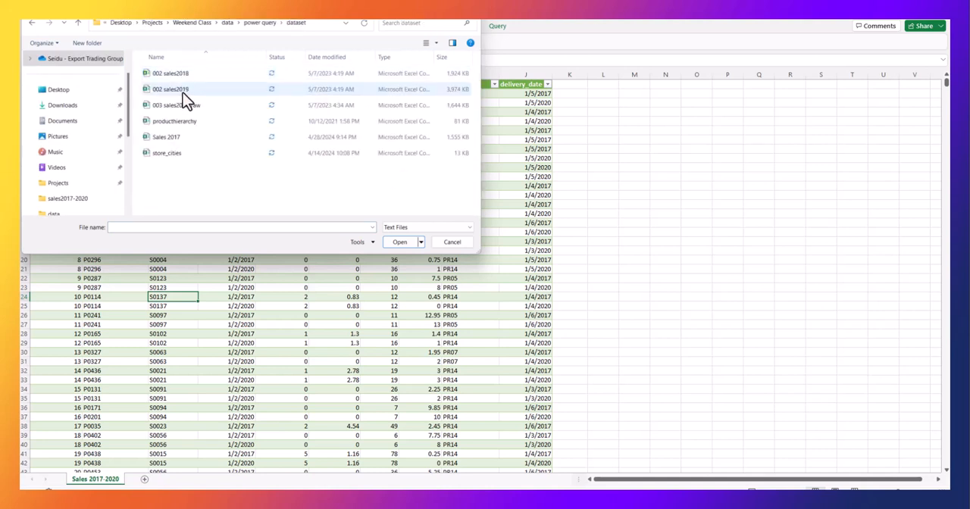
Import the producthierarchy CSV file and load it into the workbook as a new table.
click(189, 123)
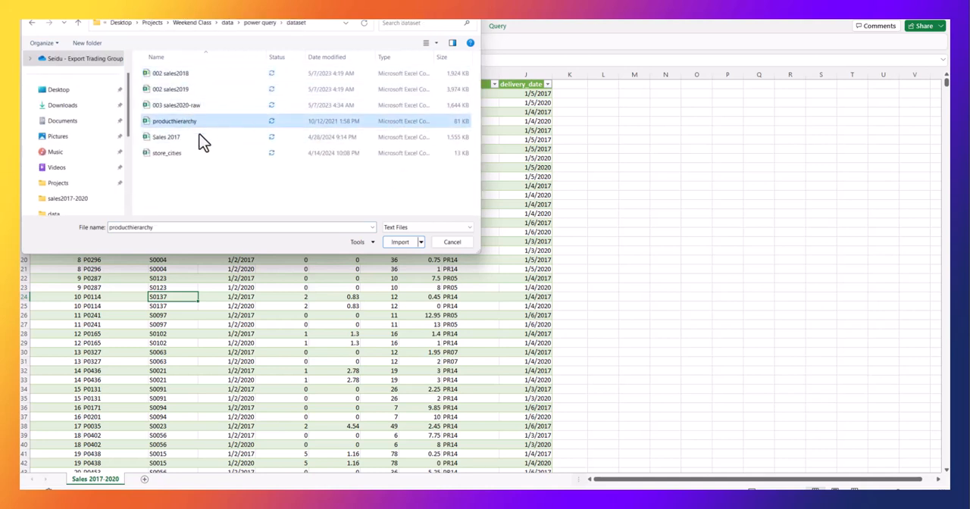
click(399, 242)
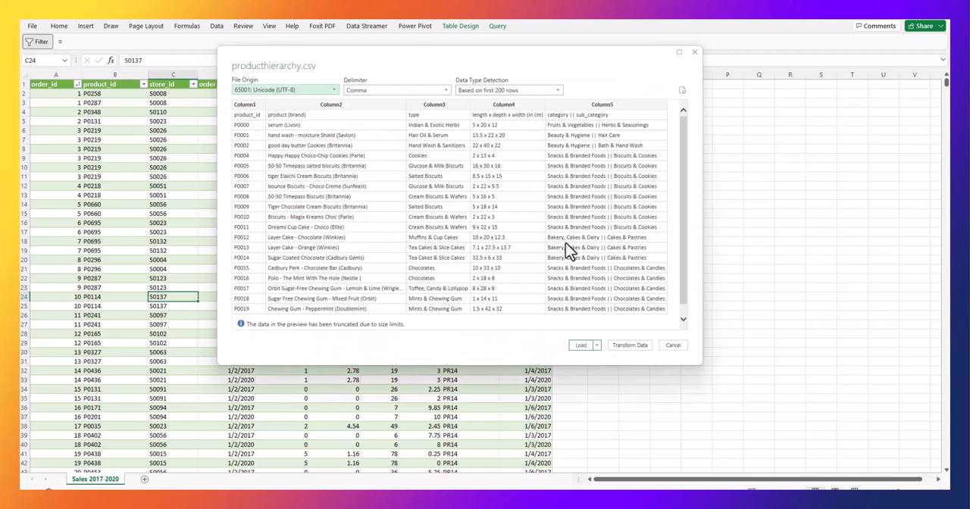
click(587, 345)
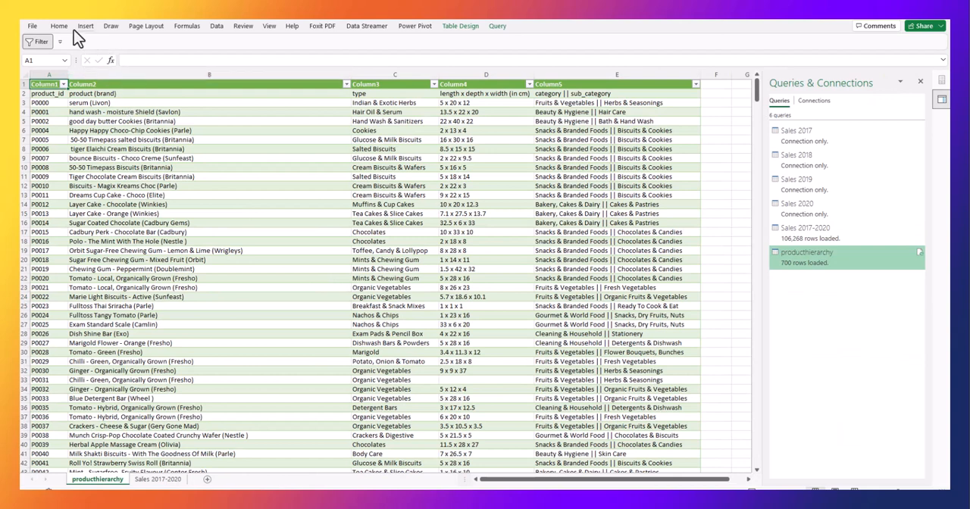
Import the store_cities CSV file from the same dataset folder and load it into the workbook.
click(215, 29)
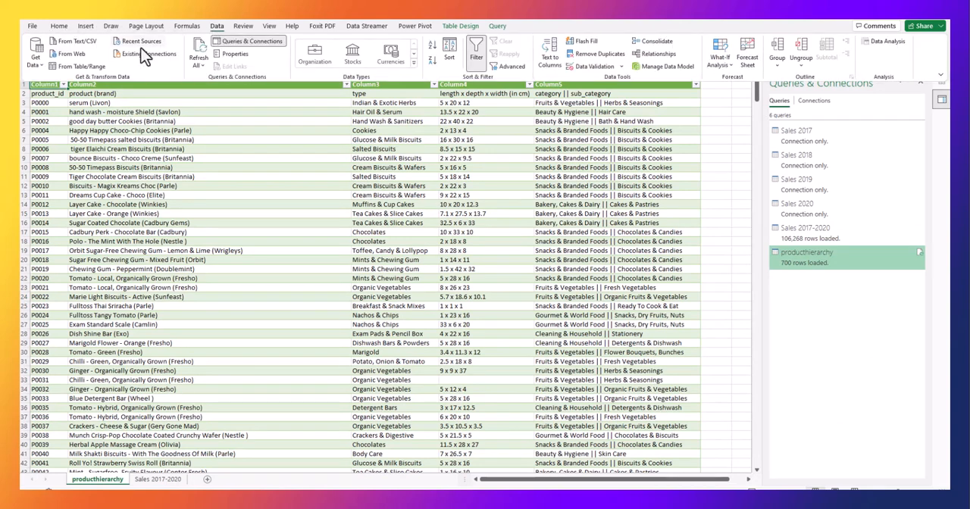
click(36, 57)
mouse_move(103, 91)
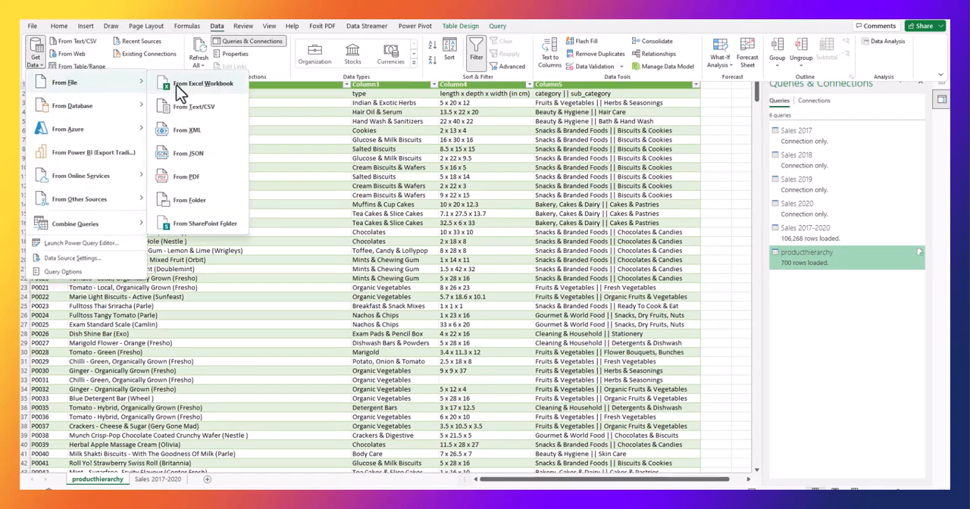
click(205, 85)
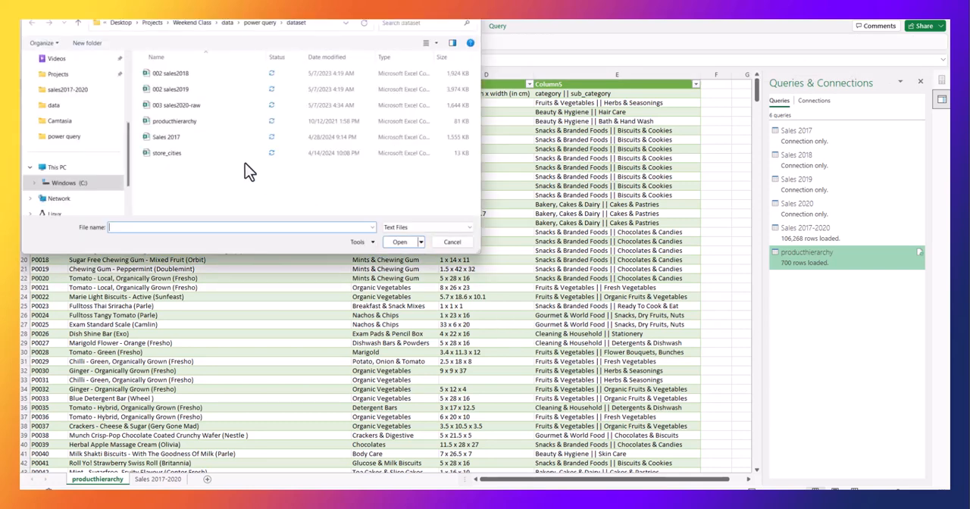
click(174, 153)
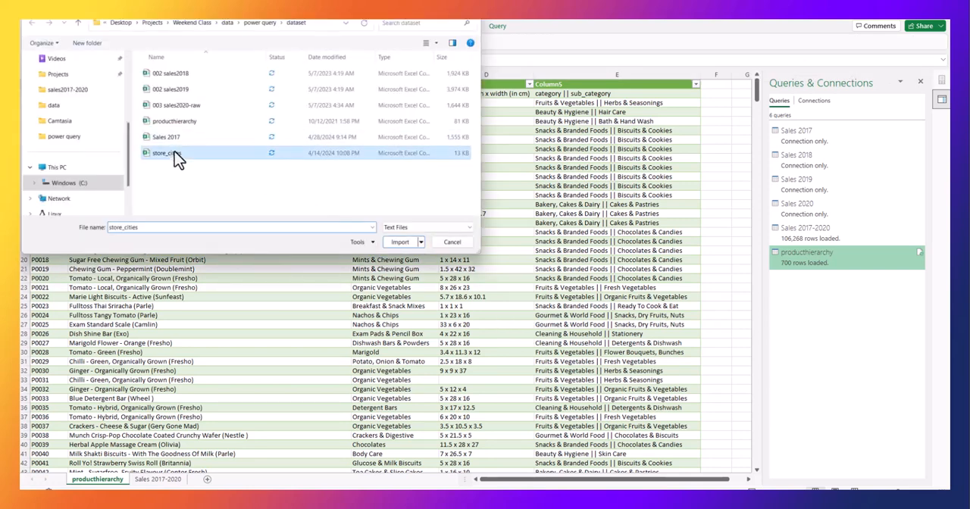
click(400, 242)
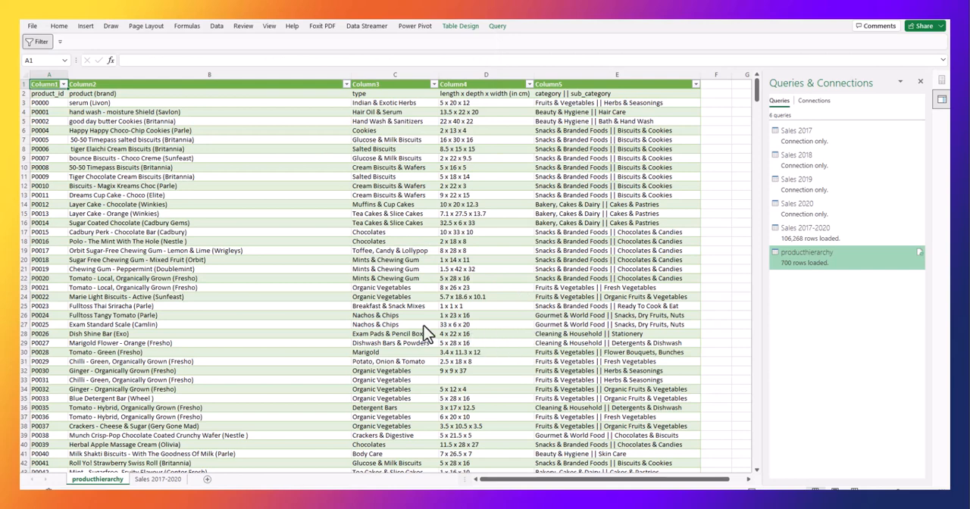
click(578, 346)
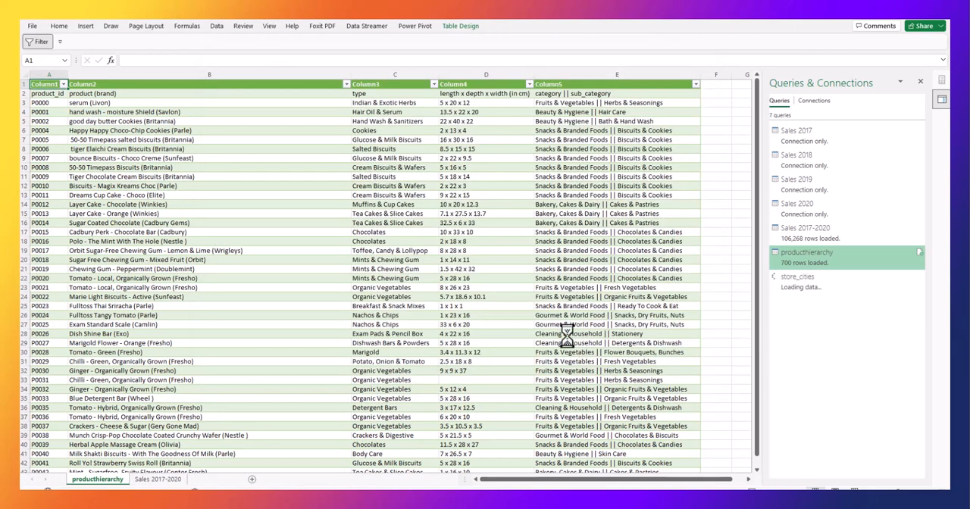
Launch the Power Query Editor and show the producthierarchy query.
click(110, 26)
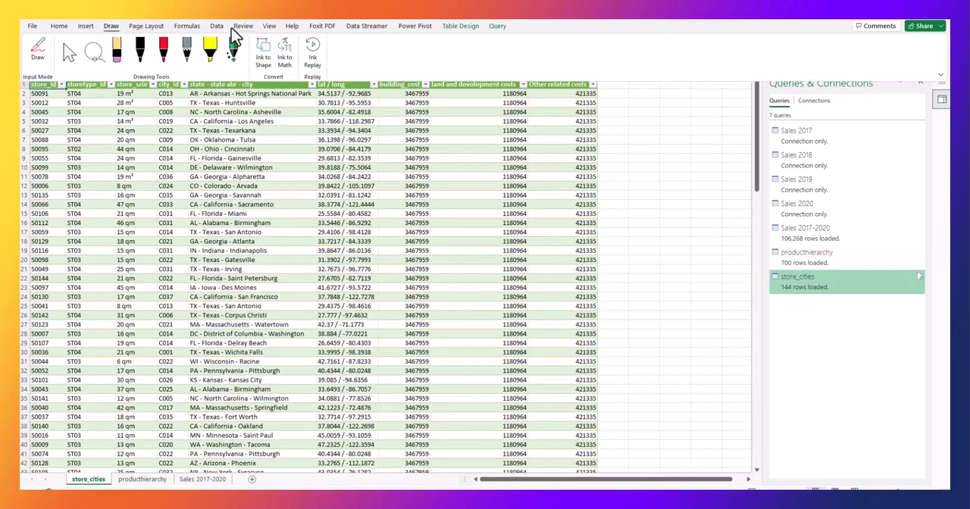
click(217, 26)
click(36, 59)
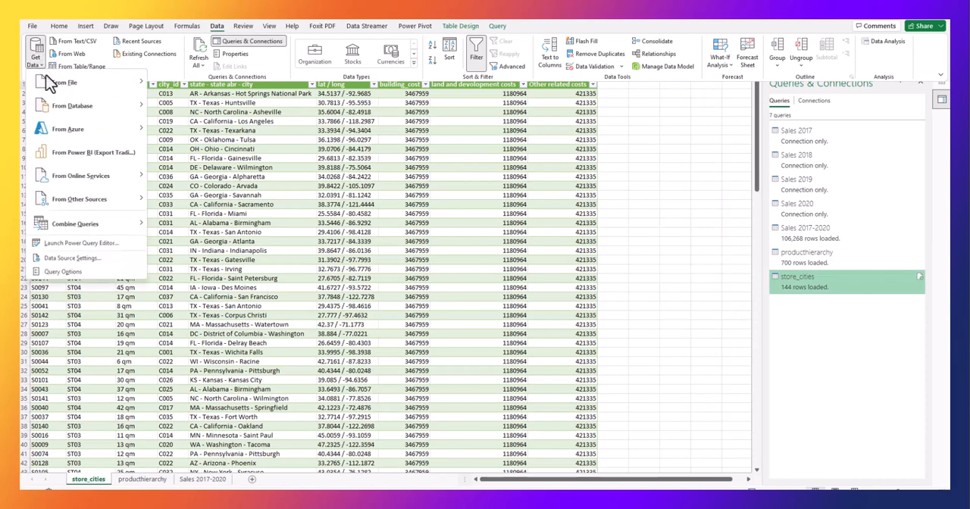
click(82, 243)
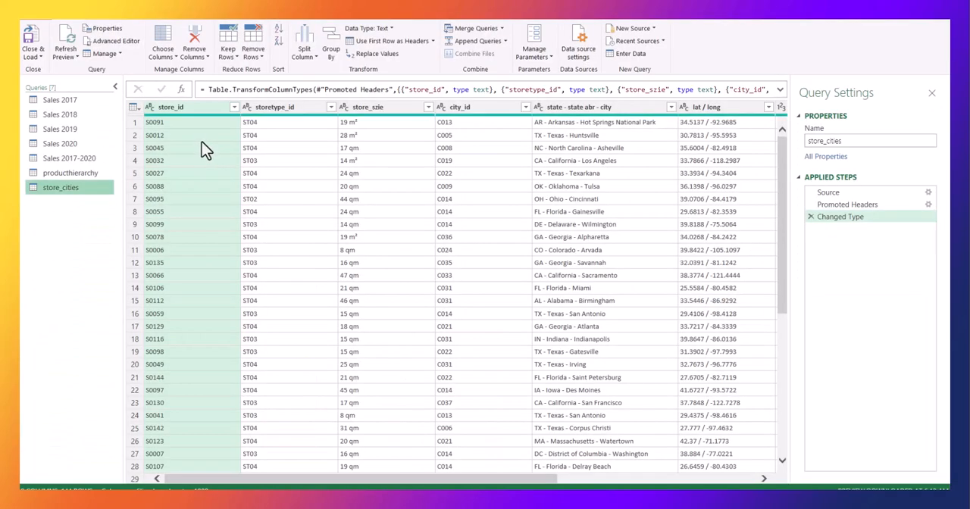
click(87, 177)
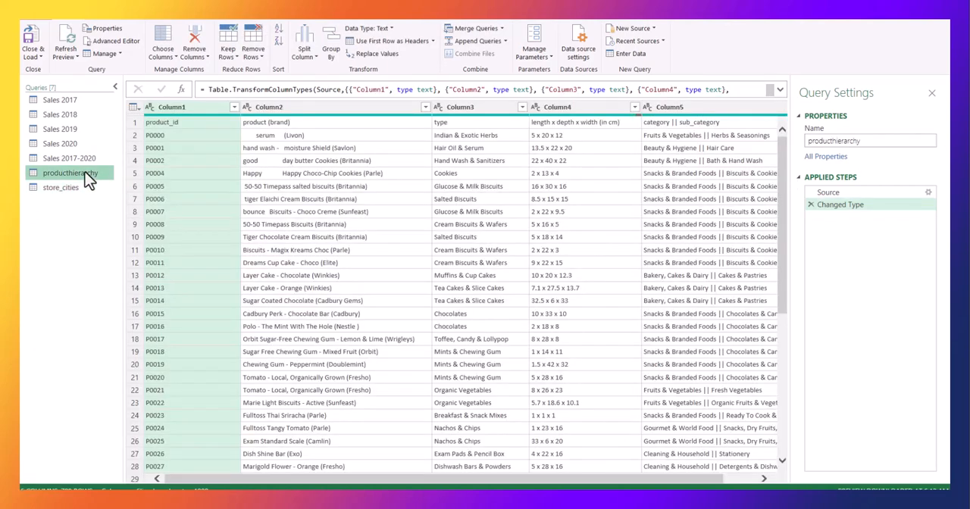
Rename the store_cities query as "Store Sities".
click(66, 189)
right_click(65, 191)
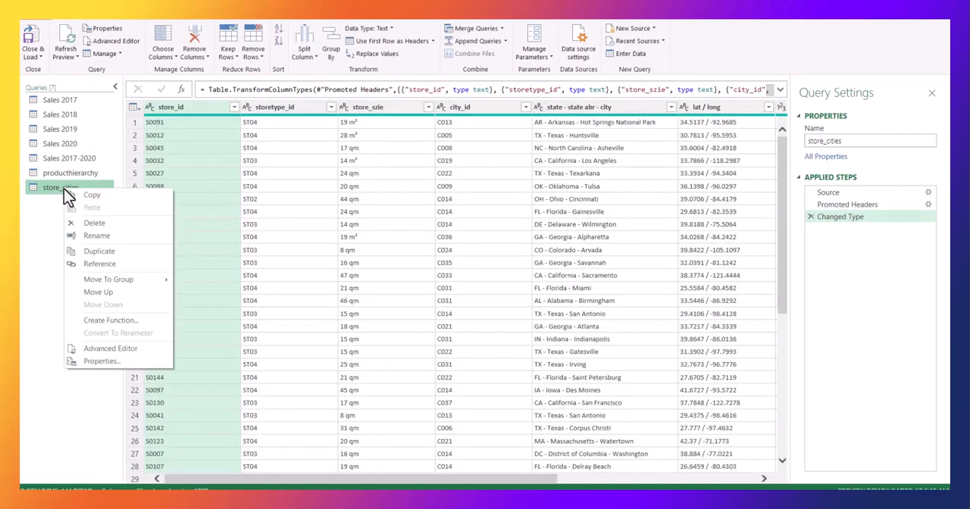
click(96, 236)
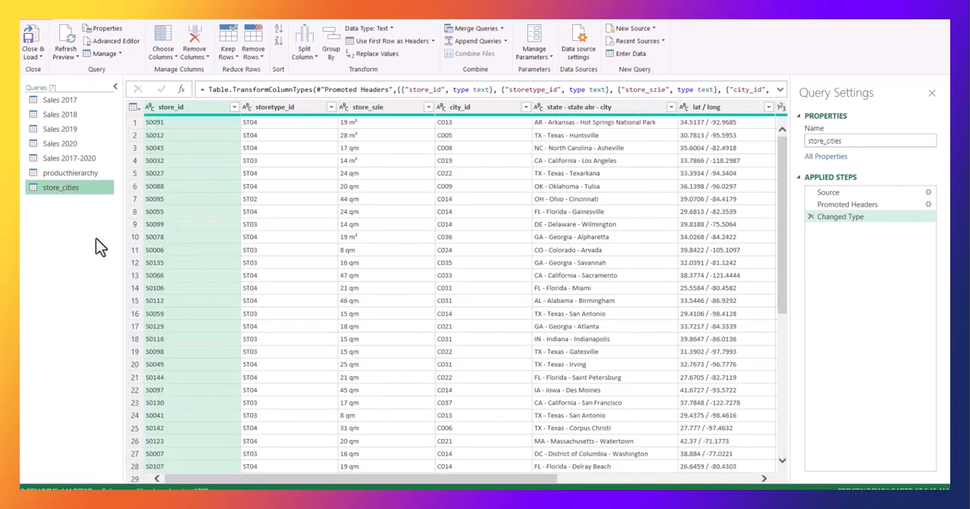
click(82, 190)
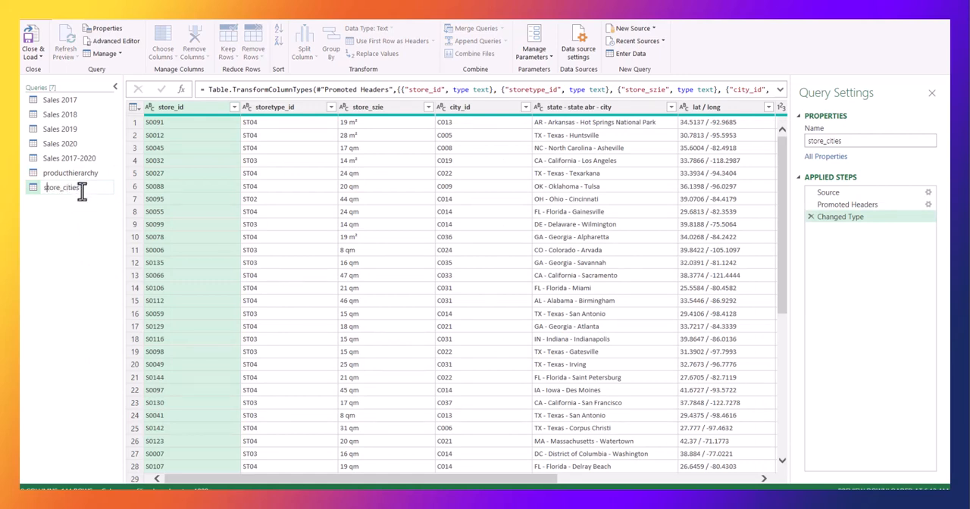
key(Home)
key(Delete)
text(S)
Rename the producthierarchy query as "Product Hierarchy".
click(49, 177)
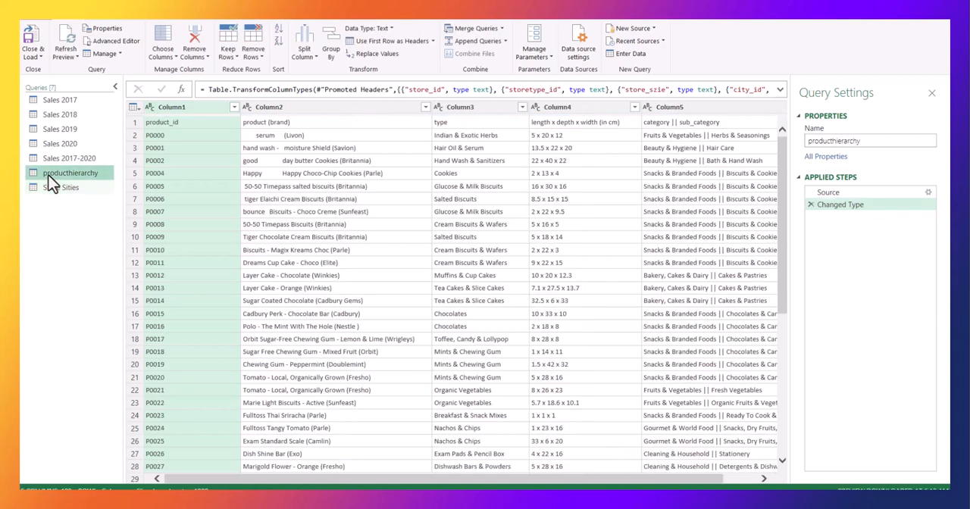
double_click(48, 177)
click(46, 175)
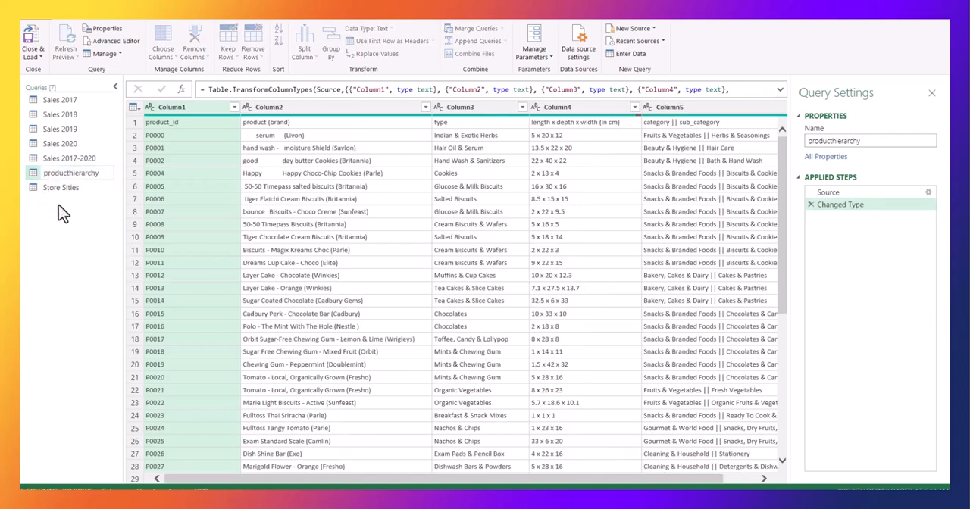
key(BackSpace)
text(P)
click(69, 173)
key(BackSpace)
text(H)
key(Return)
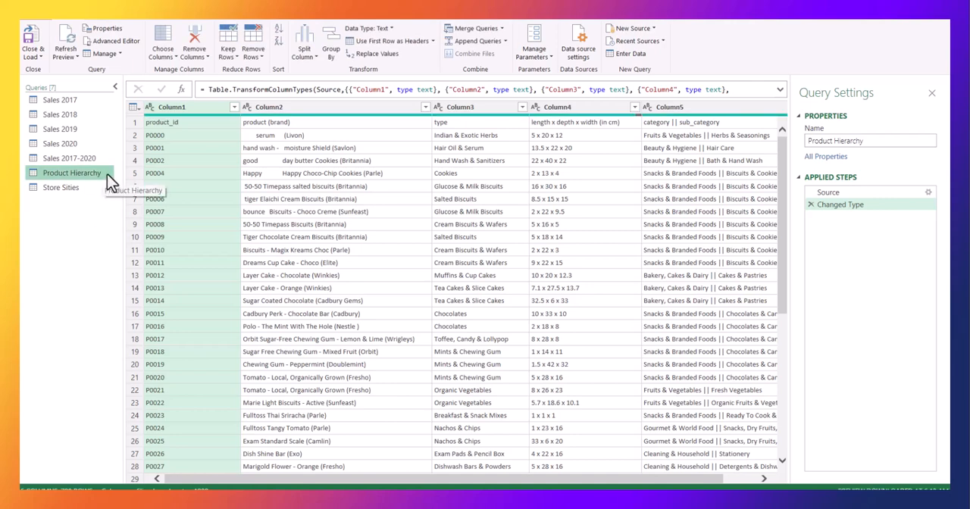
Promote the first row of the Product Hierarchy query to column headers.
click(76, 188)
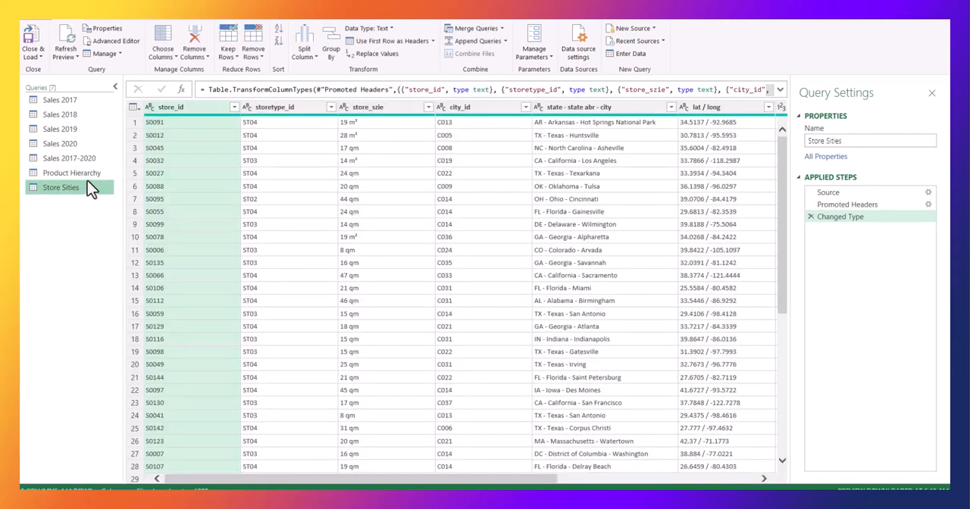
click(91, 179)
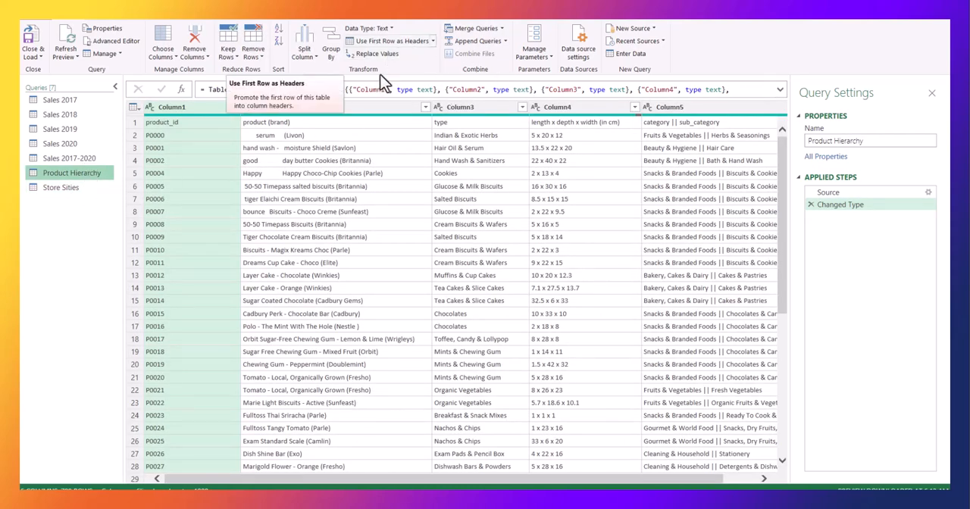
click(136, 122)
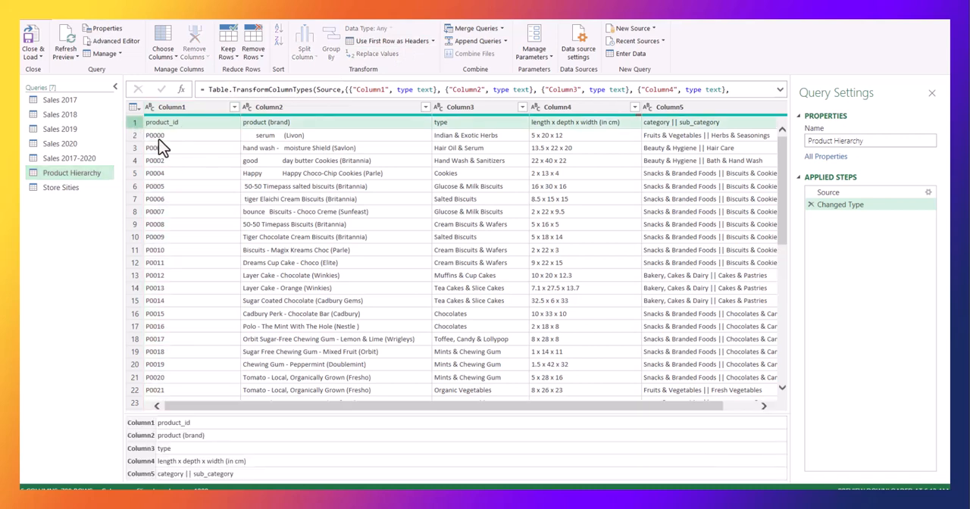
click(432, 42)
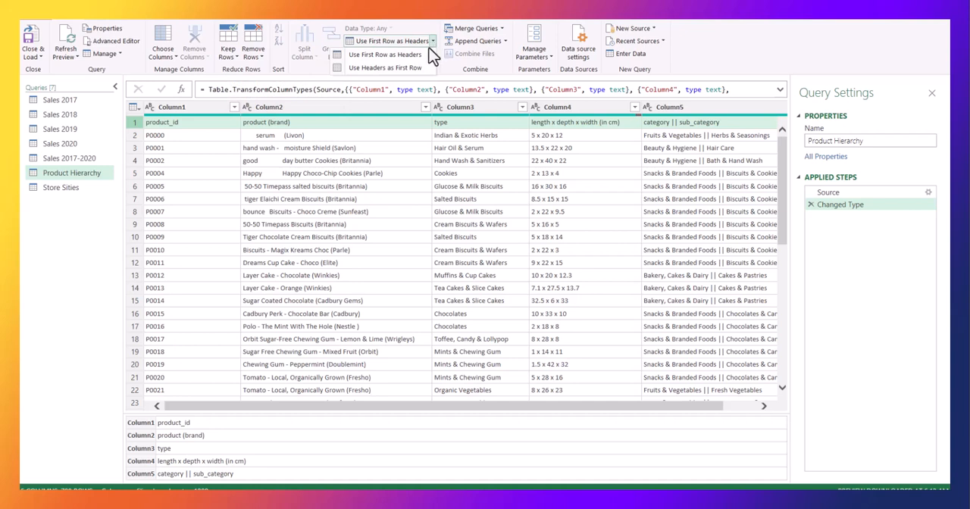
click(375, 56)
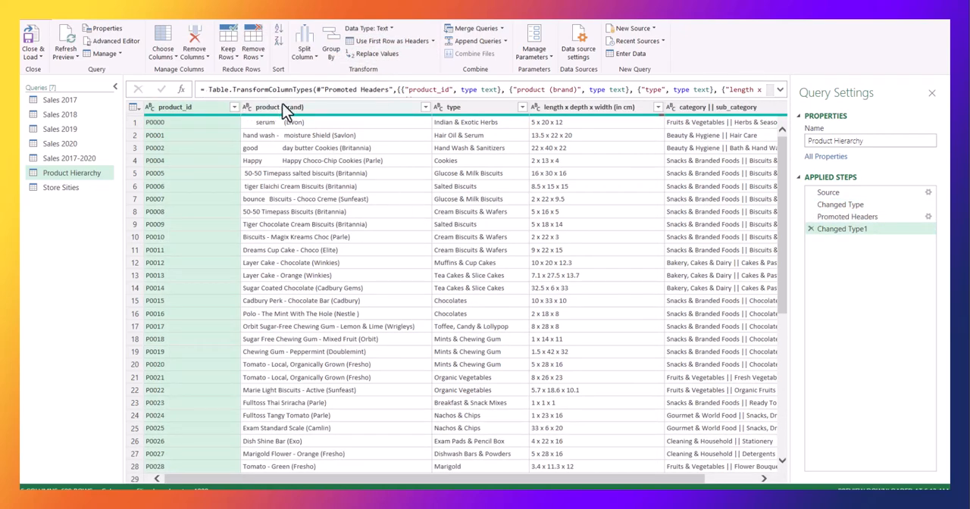
Rename the "product (brand)" column as "product" and the "length x depth x width (in cm)" column as "dimensions".
click(327, 107)
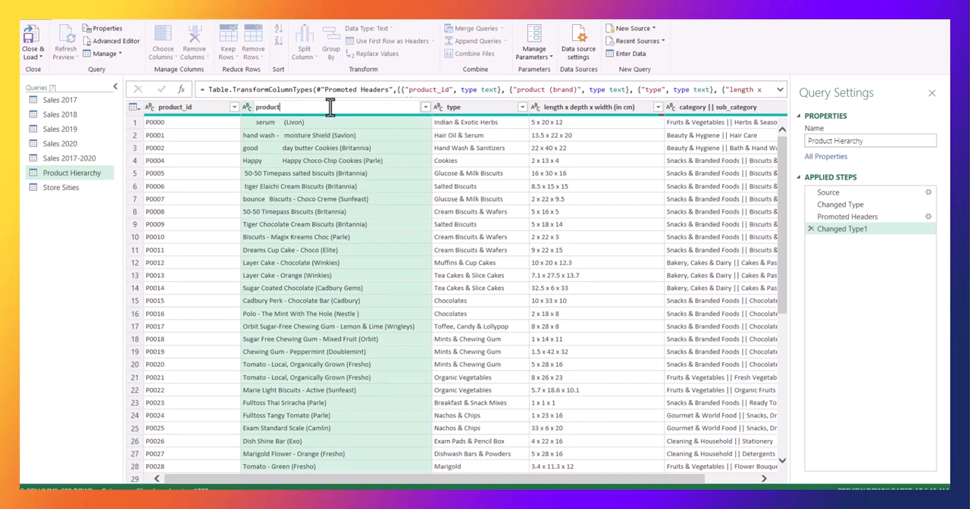
key(Return)
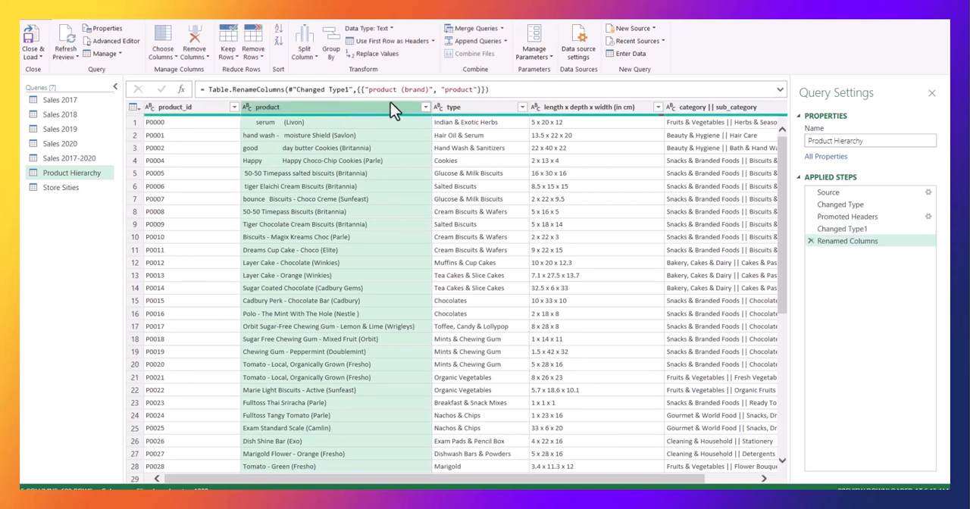
double_click(637, 112)
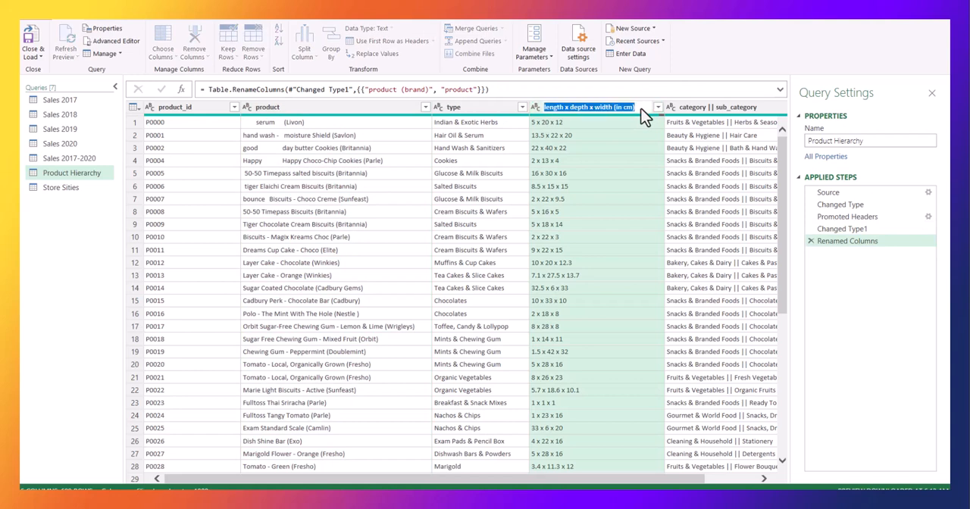
text(di)
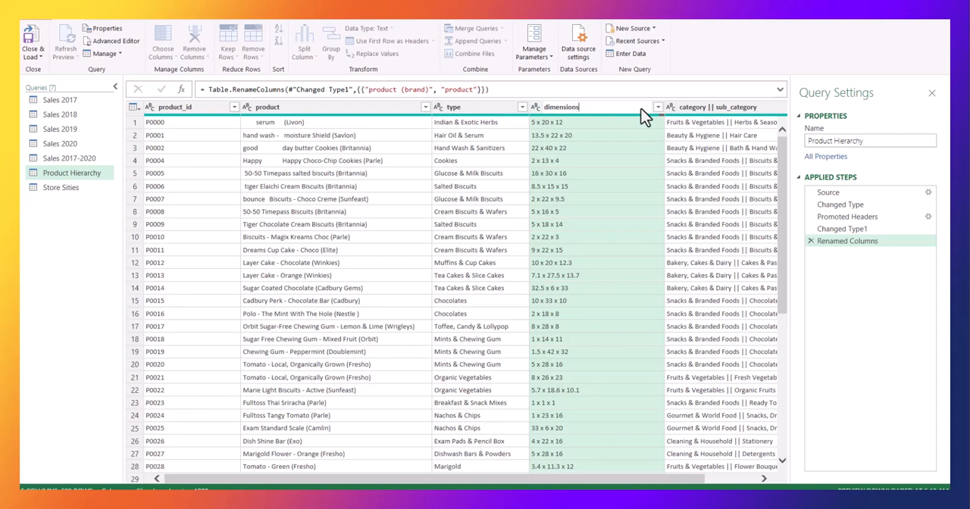
text(mensions)
key(Return)
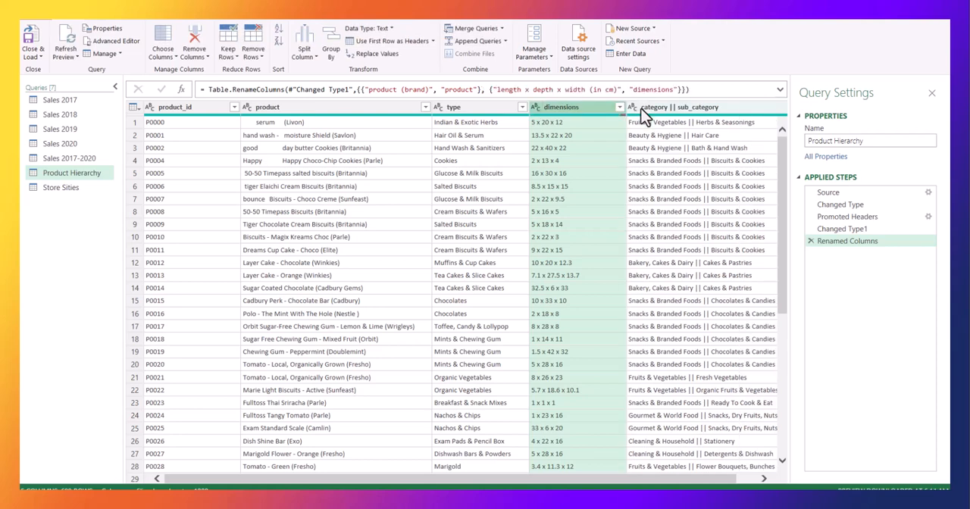
Capitalize each word in the product column of the Product Hierarchy query.
click(703, 113)
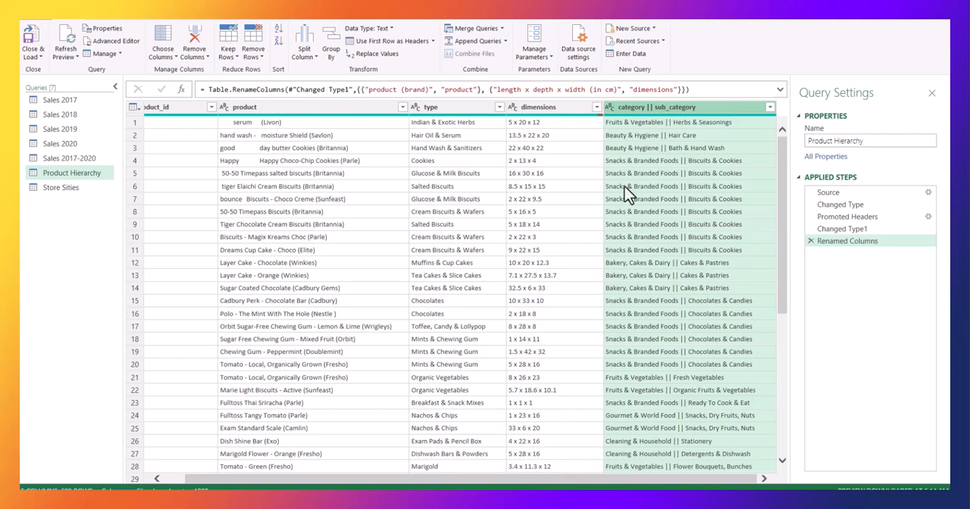
drag(509, 482, 417, 485)
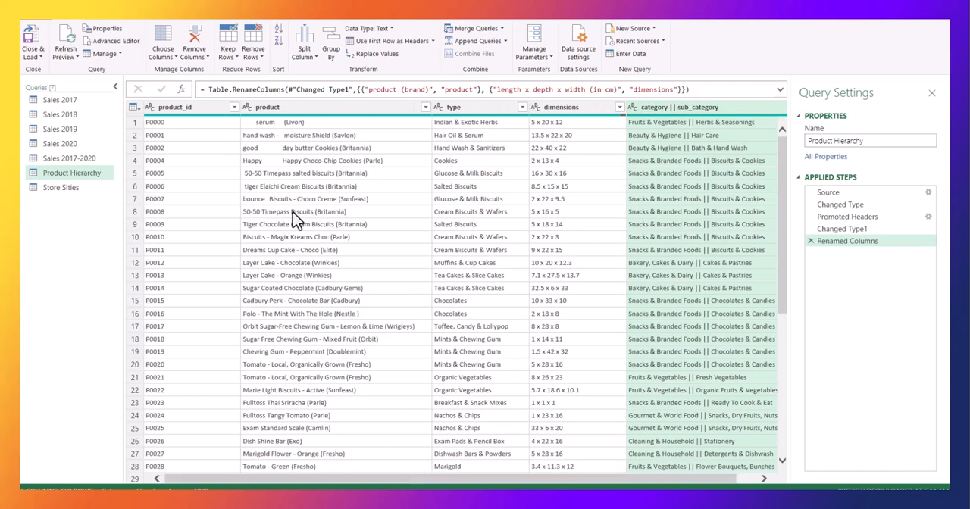
click(309, 110)
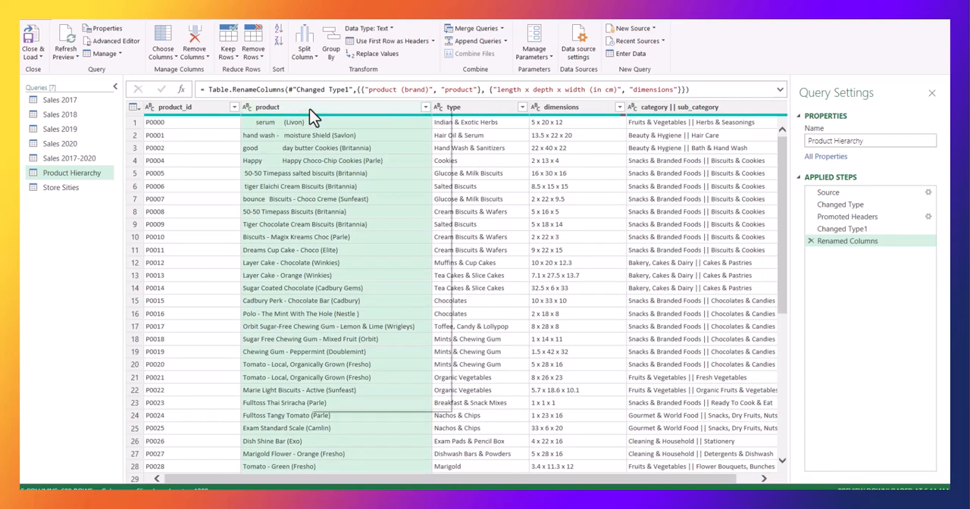
right_click(309, 113)
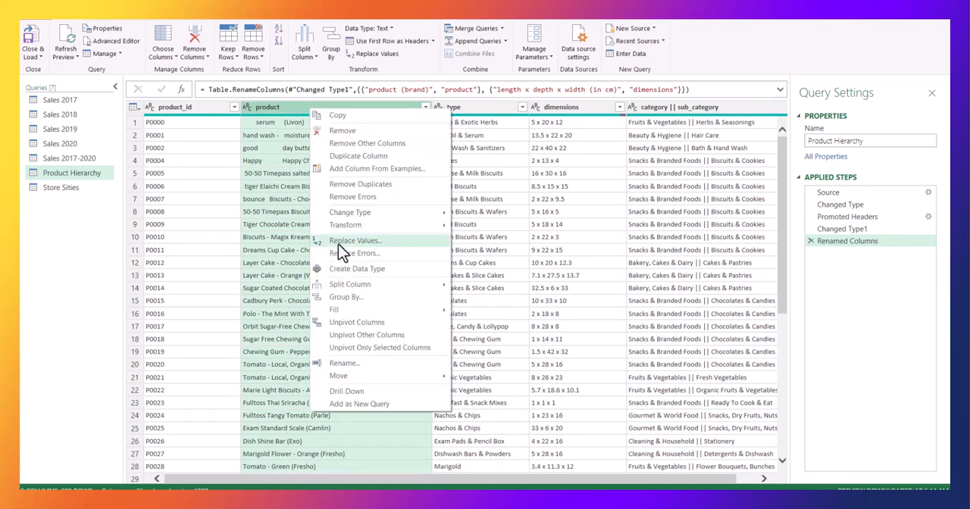
mouse_move(409, 226)
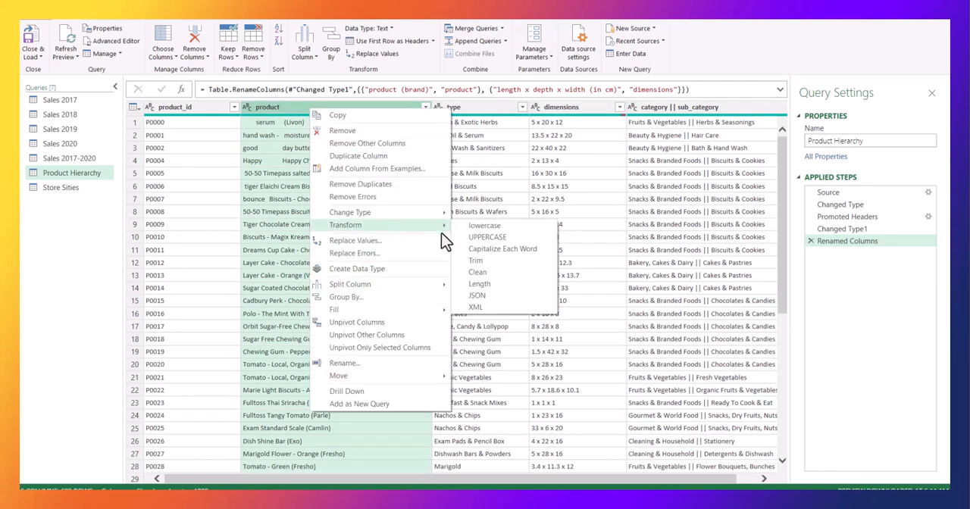
click(525, 257)
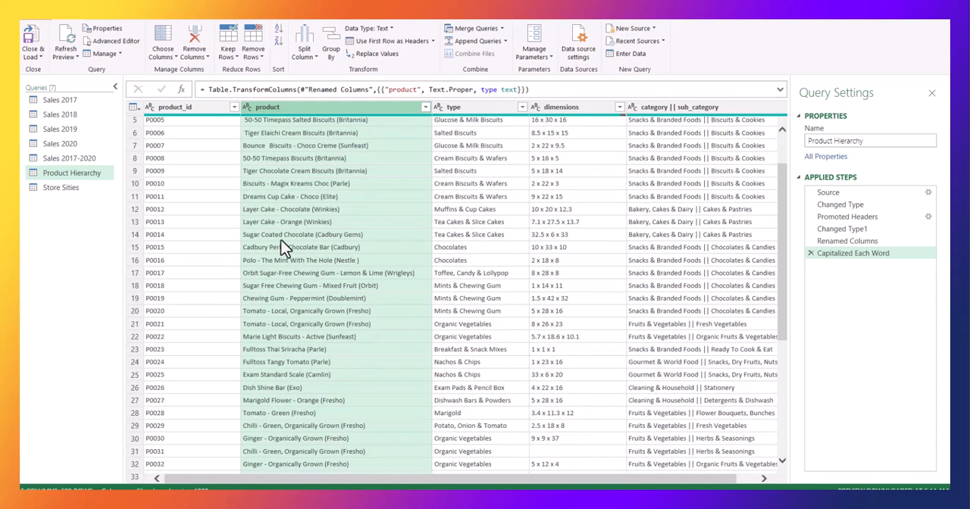
Trim the leading and trailing spaces from the text in the product column.
click(255, 123)
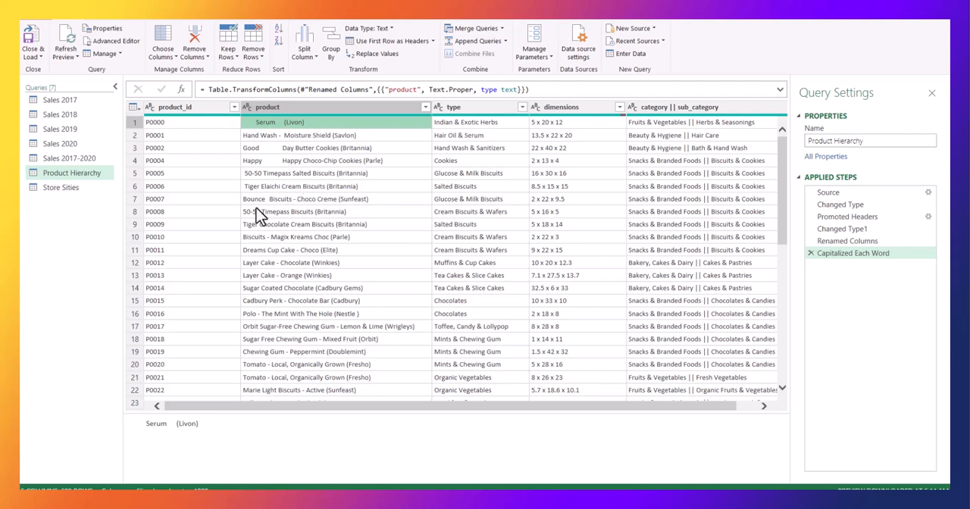
click(265, 187)
click(301, 109)
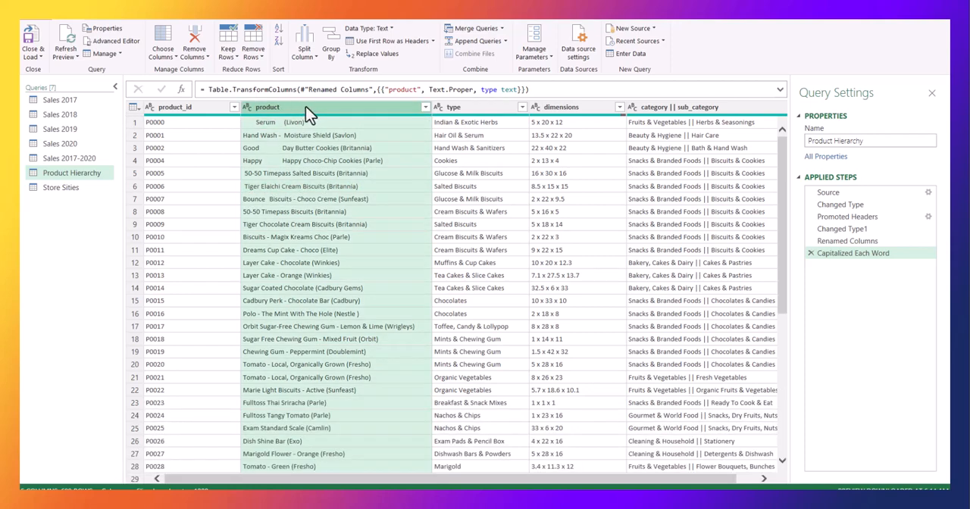
right_click(307, 107)
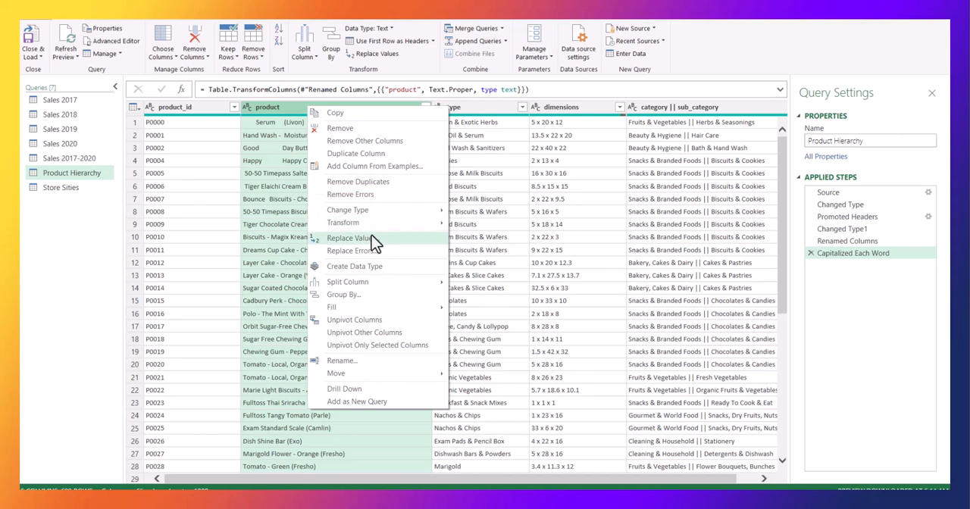
mouse_move(370, 223)
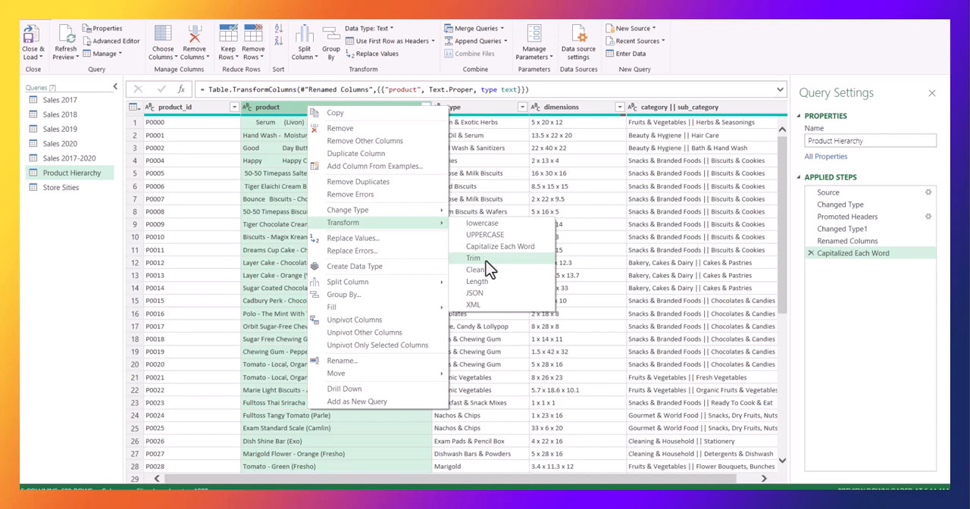
click(476, 258)
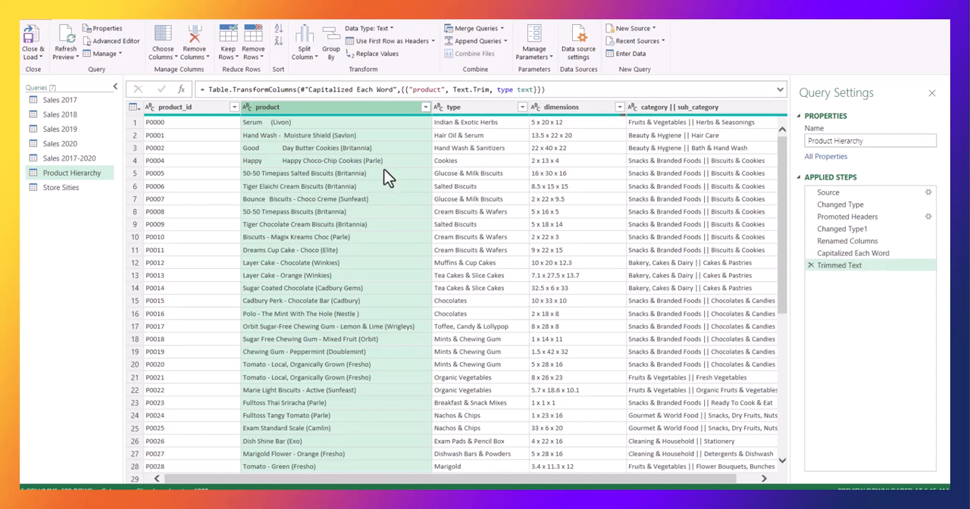
Apply the Clean text transformation to the product column.
right_click(322, 111)
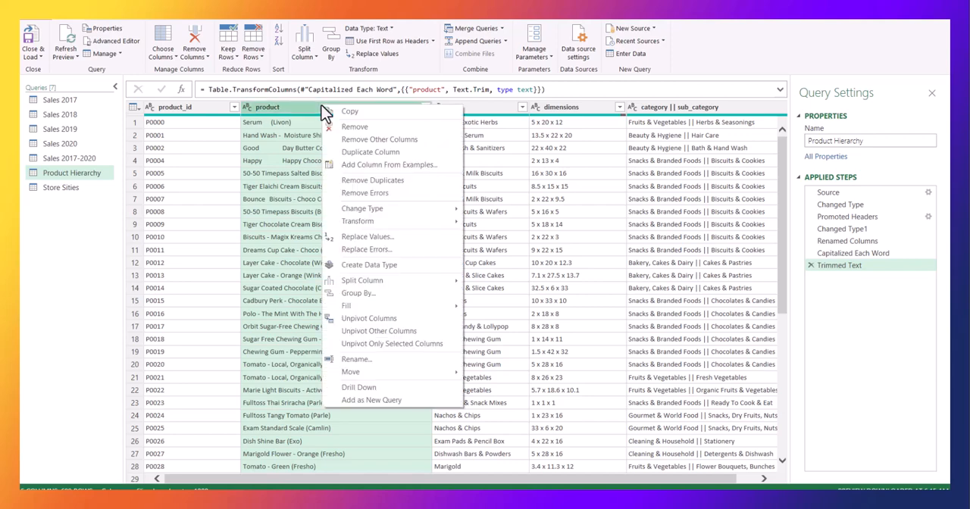
mouse_move(409, 225)
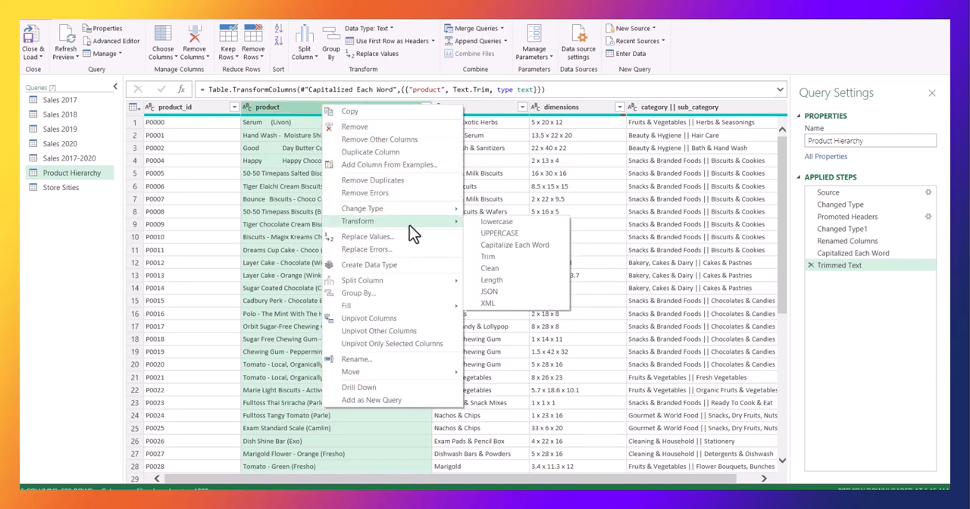
click(489, 269)
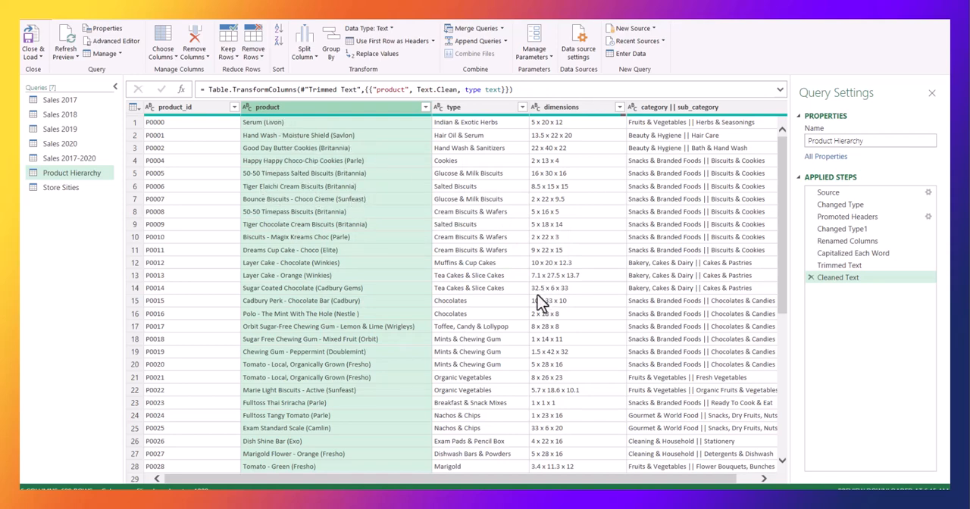
drag(370, 484, 599, 485)
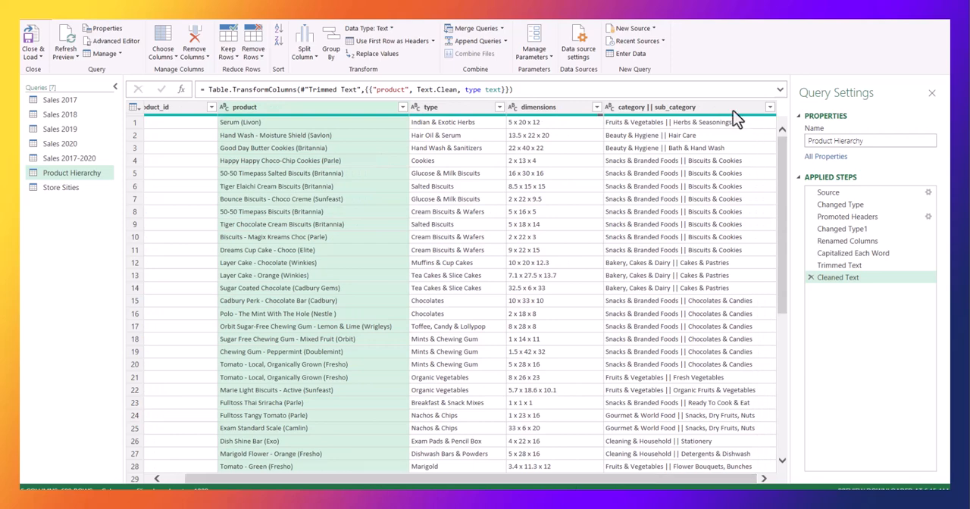
click(696, 107)
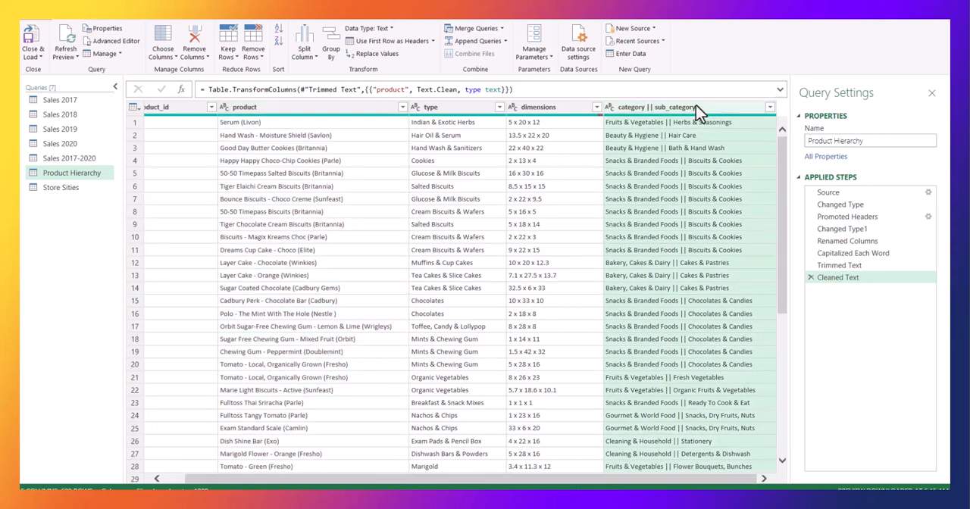
right_click(696, 106)
mouse_move(746, 289)
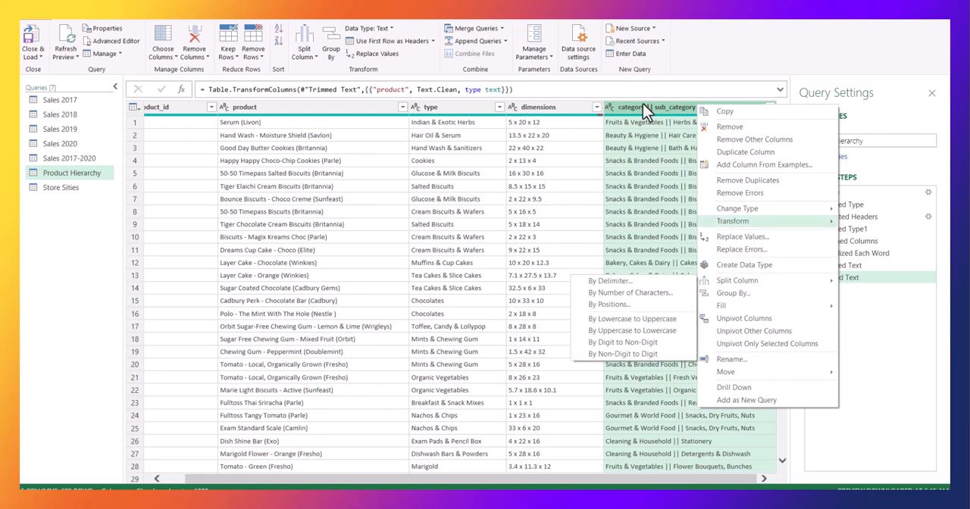
click(306, 50)
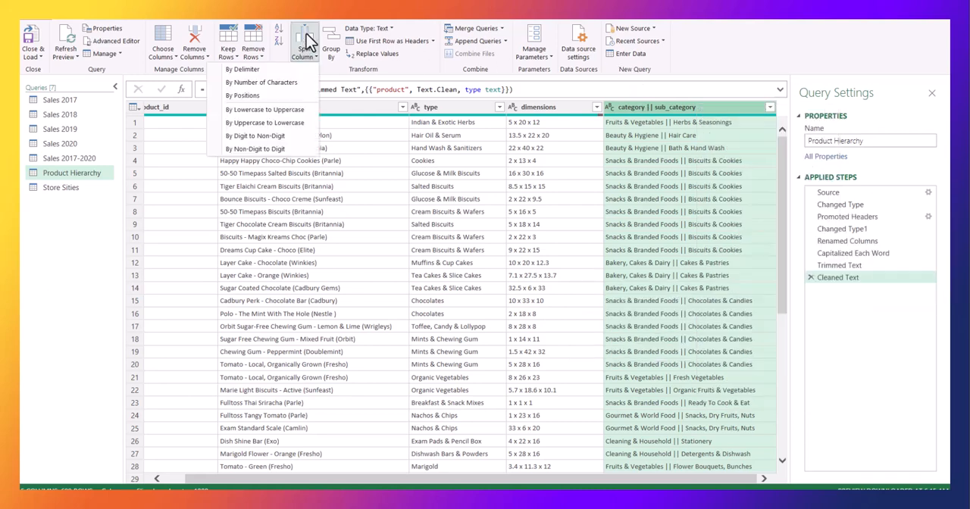
click(656, 121)
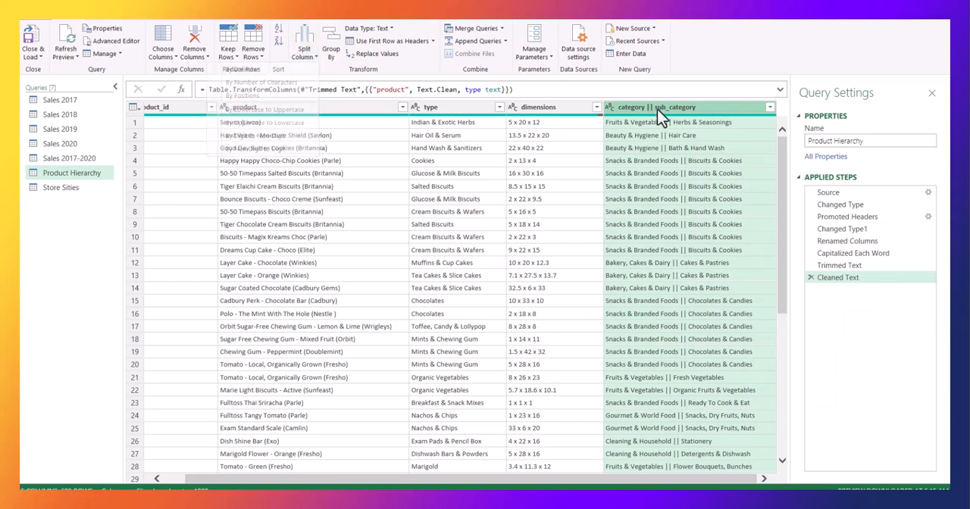
Split the "category || sub_category" column by the custom delimiter "||" at each occurrence of the delimiter.
right_click(660, 109)
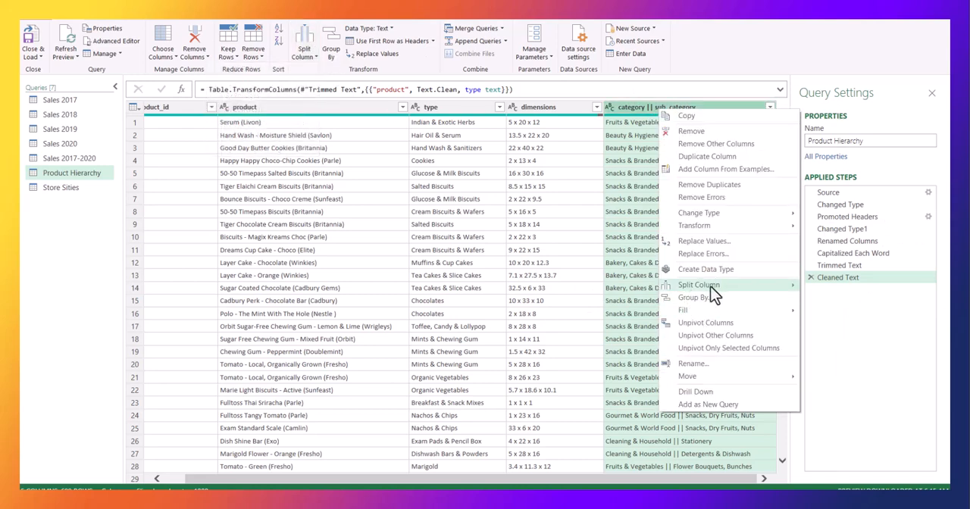
mouse_move(780, 287)
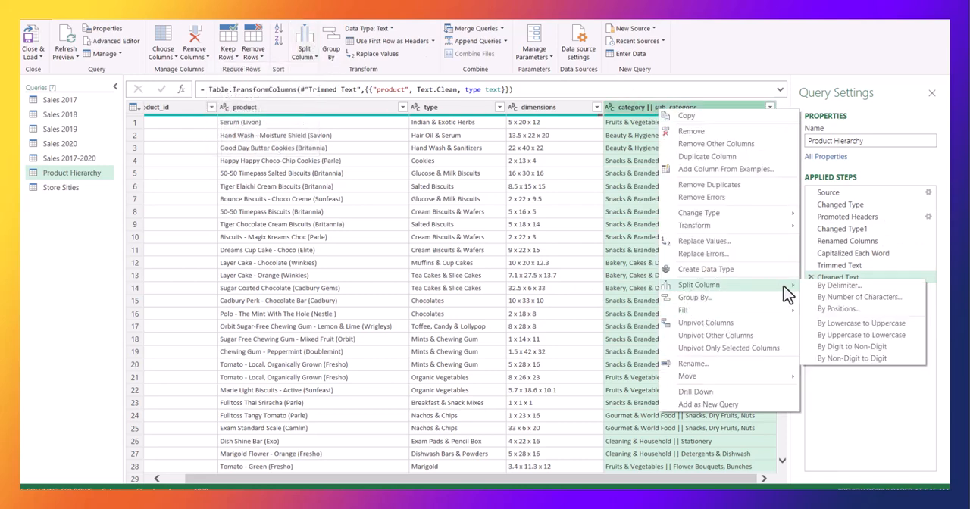
click(841, 286)
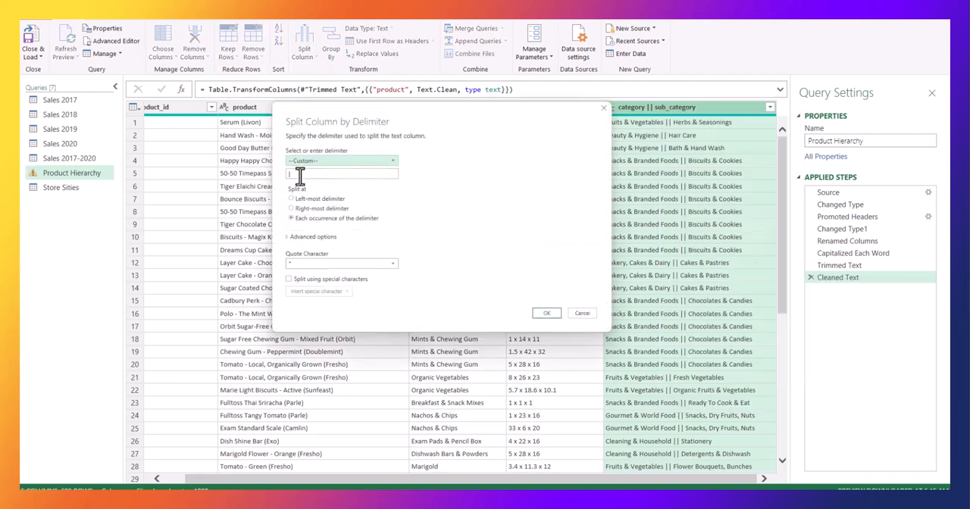
click(300, 176)
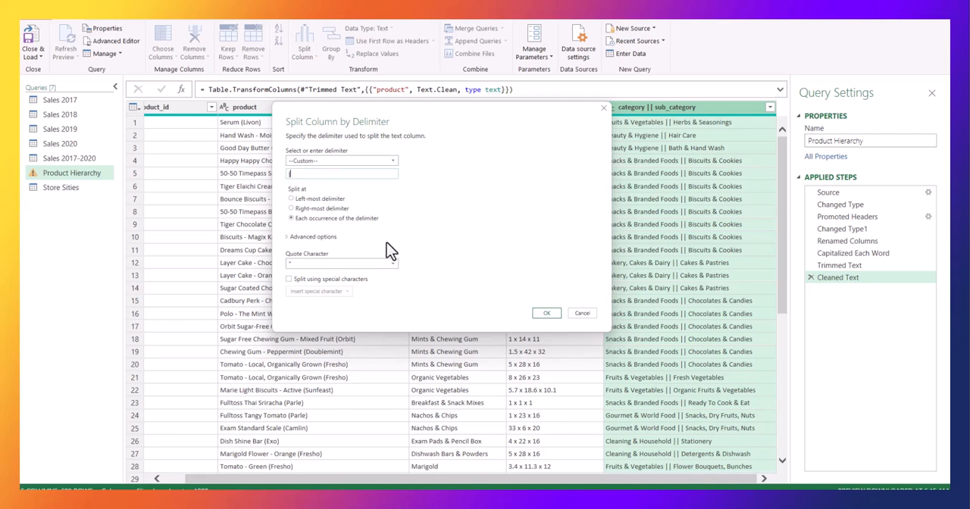
click(391, 162)
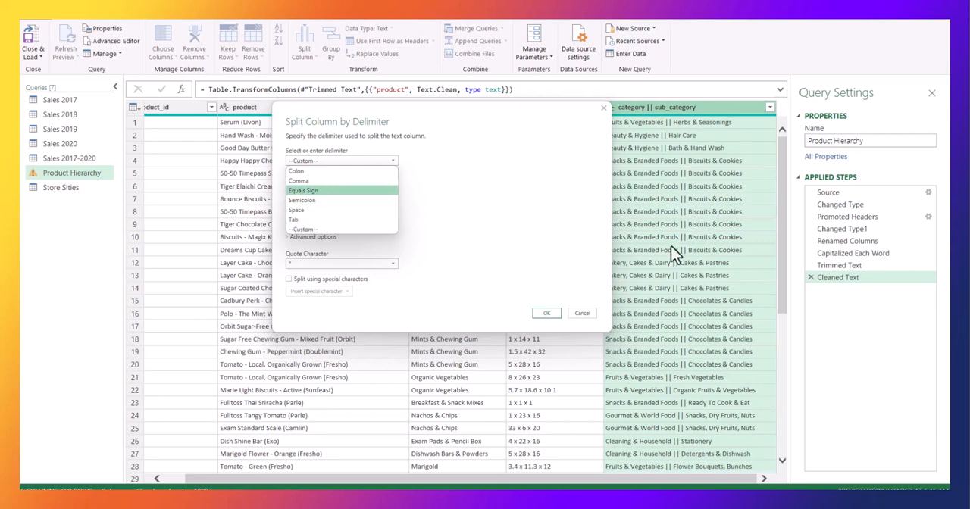
click(307, 230)
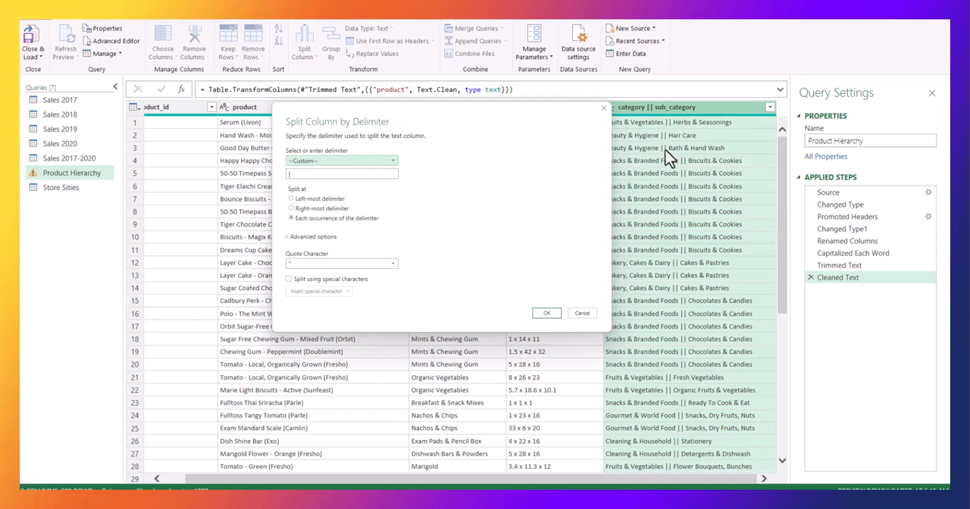
click(307, 173)
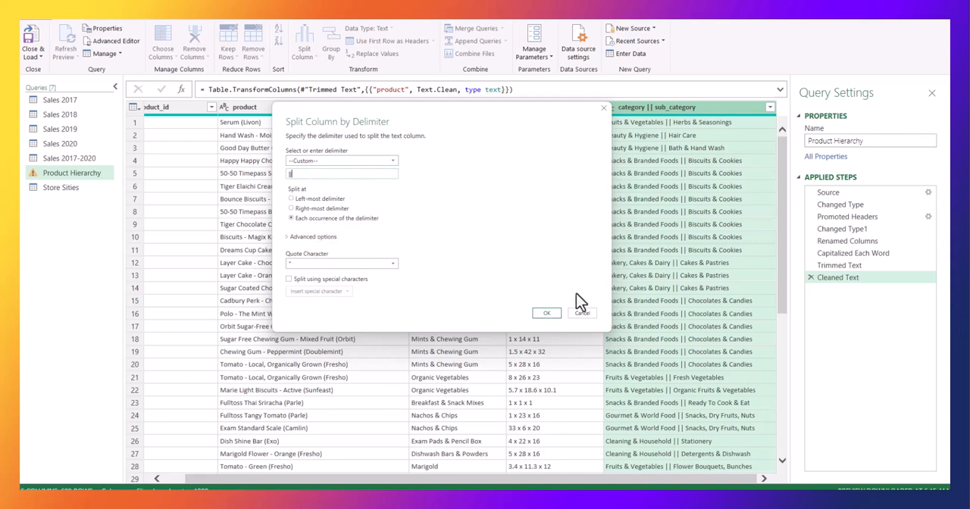
click(548, 314)
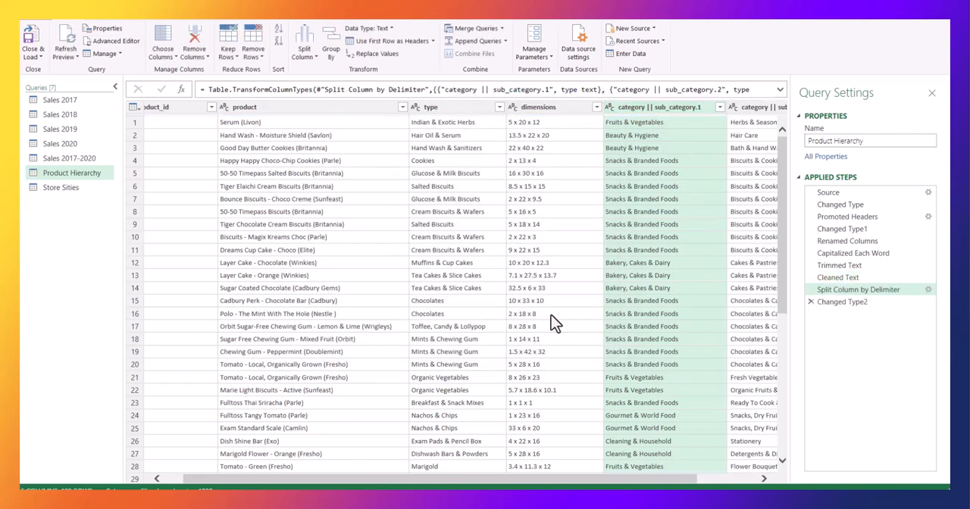
Rename the "category || sub_category.1" column as "category".
drag(619, 482, 731, 485)
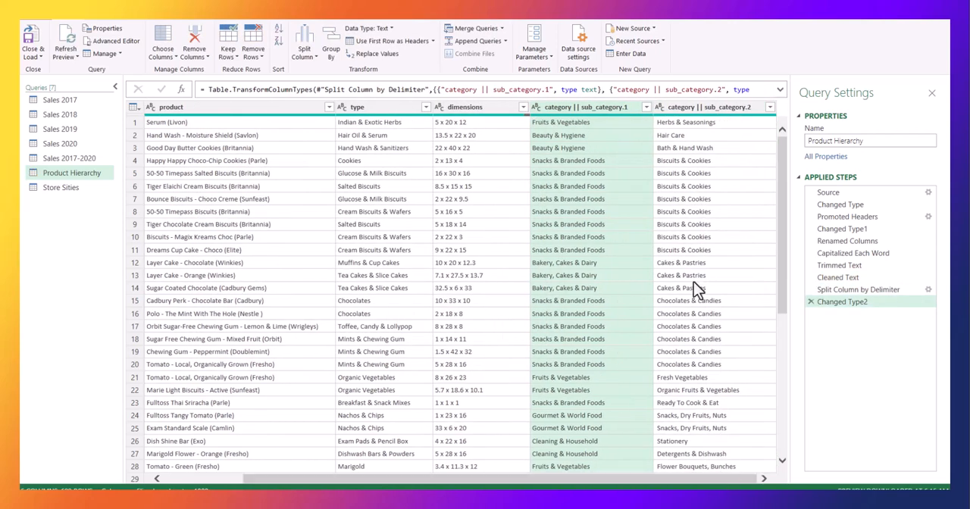
double_click(631, 114)
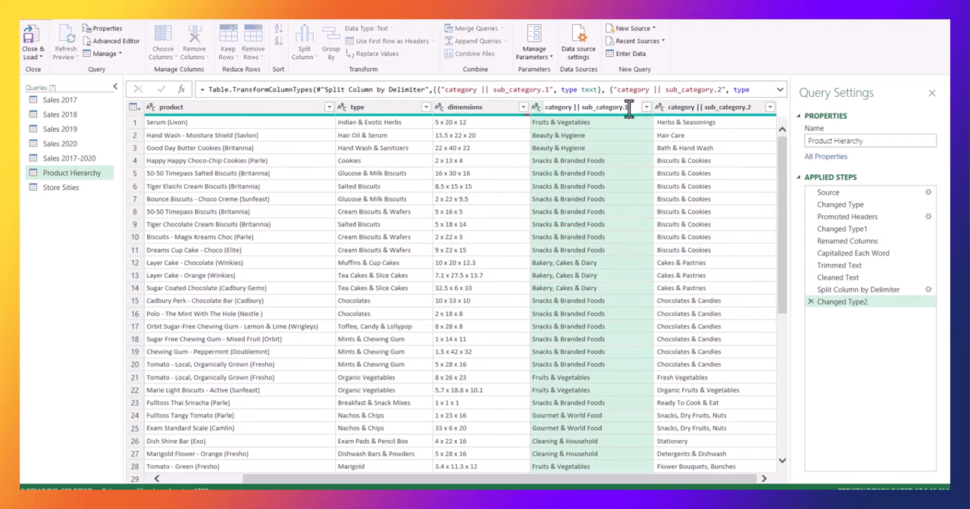
drag(631, 107, 573, 107)
key(BackSpace)
key(Return)
Rename the "category || sub_category.2" column as "sub_category".
drag(689, 483, 698, 482)
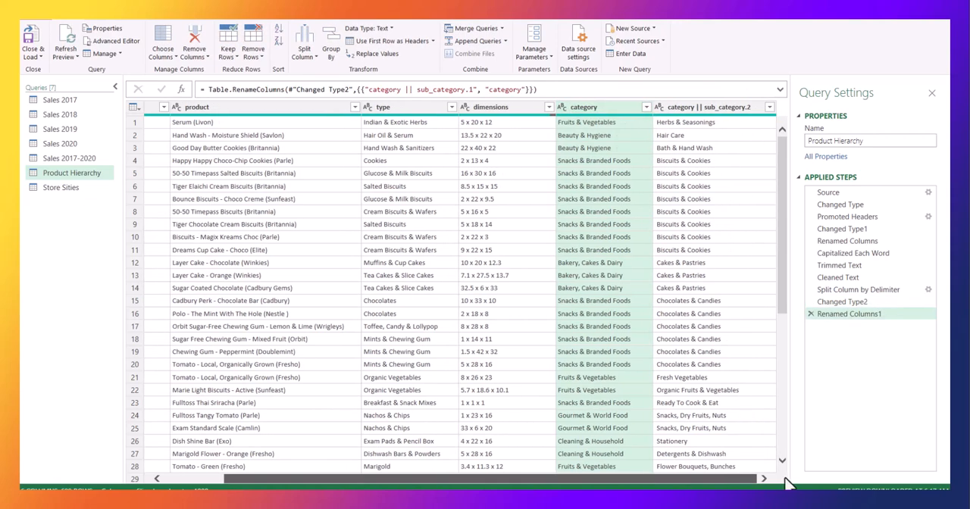
click(712, 107)
double_click(706, 106)
click(706, 107)
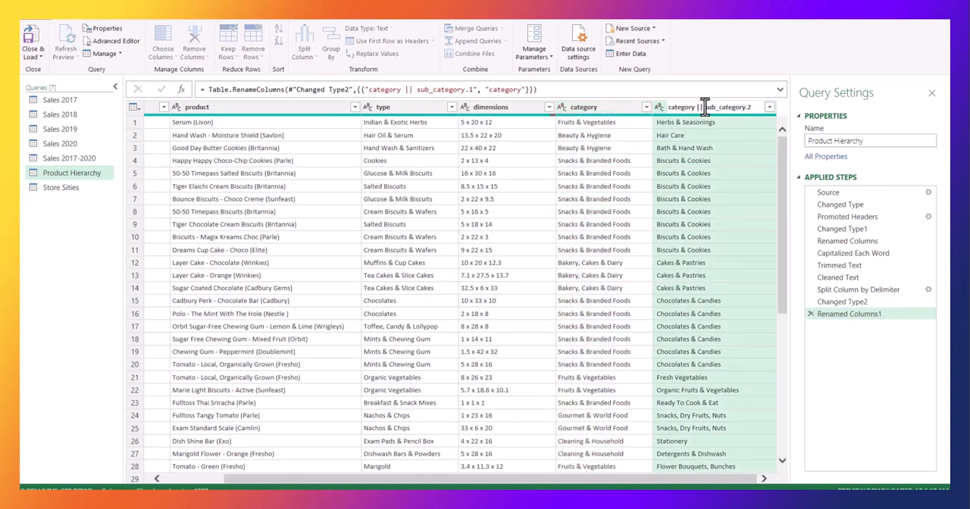
key(BackSpace)
key(BackSpace)
key(BackSpace)
key(BackSpace)
key(BackSpace)
key(BackSpace)
key(BackSpace)
key(BackSpace)
key(BackSpace)
key(BackSpace)
key(BackSpace)
key(BackSpace)
double_click(724, 107)
key(Return)
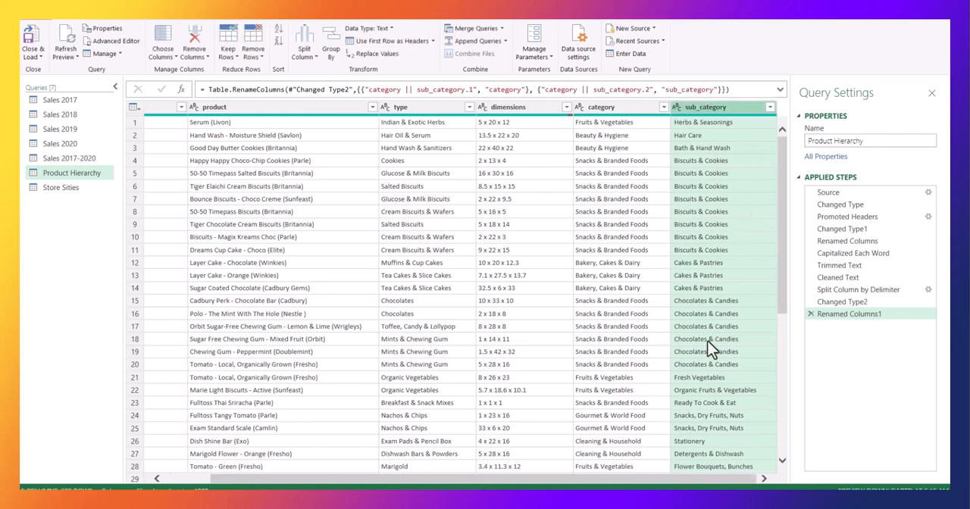
Look over the Product Hierarchy rows, then examine the columns of the Store Sities query for fields that need cleaning.
scroll(708, 342, down, 5)
scroll(681, 416, up, 5)
click(61, 188)
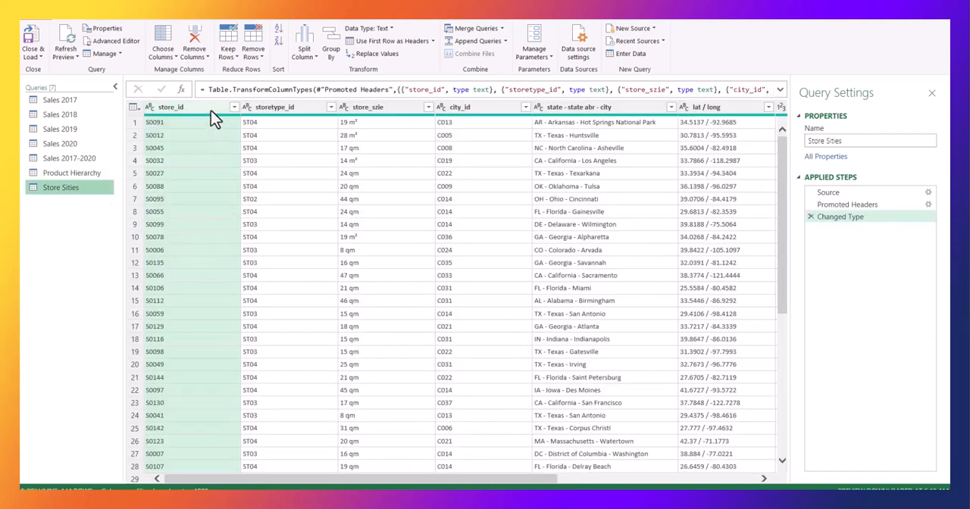
click(277, 107)
click(386, 108)
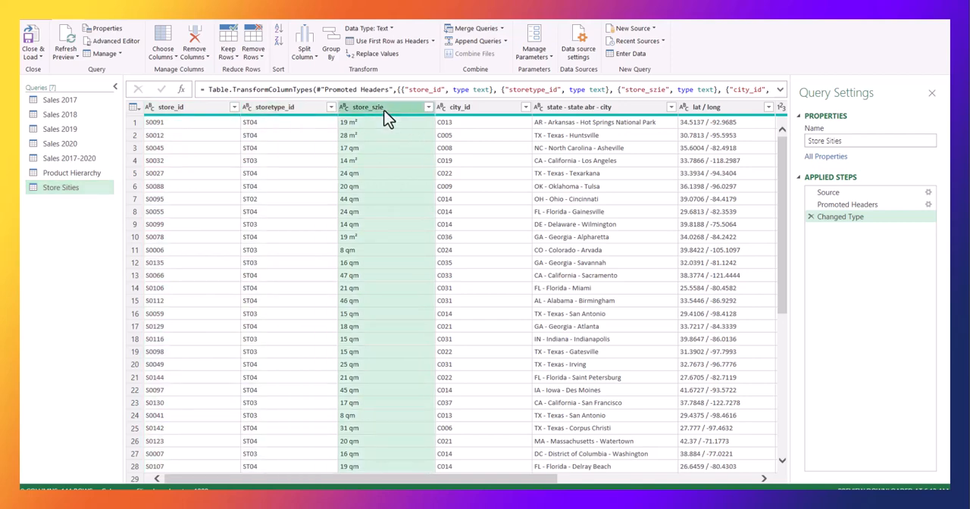
drag(405, 481, 643, 485)
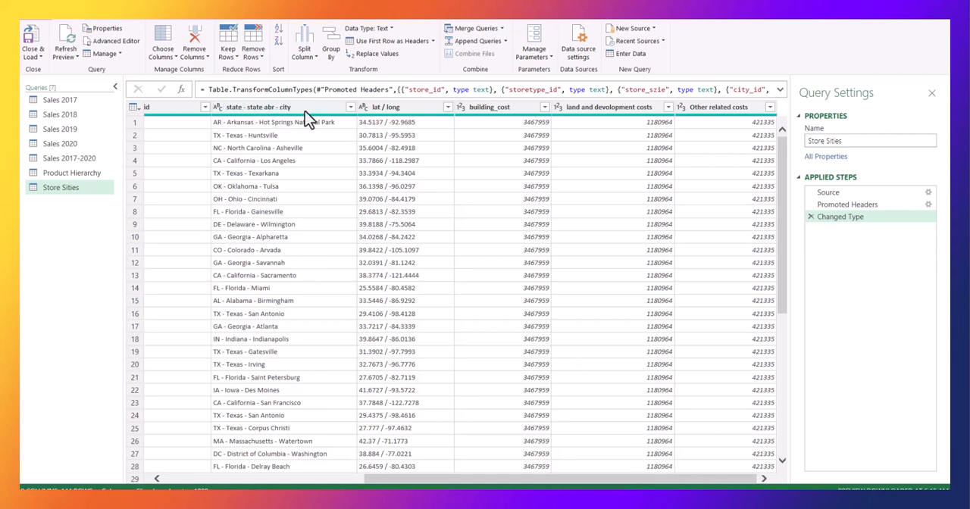
click(388, 108)
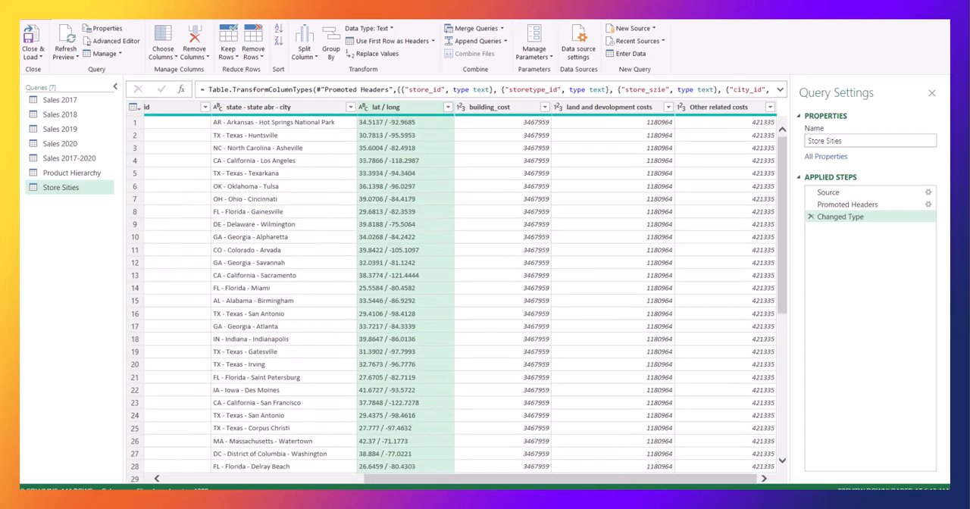
drag(480, 479, 266, 454)
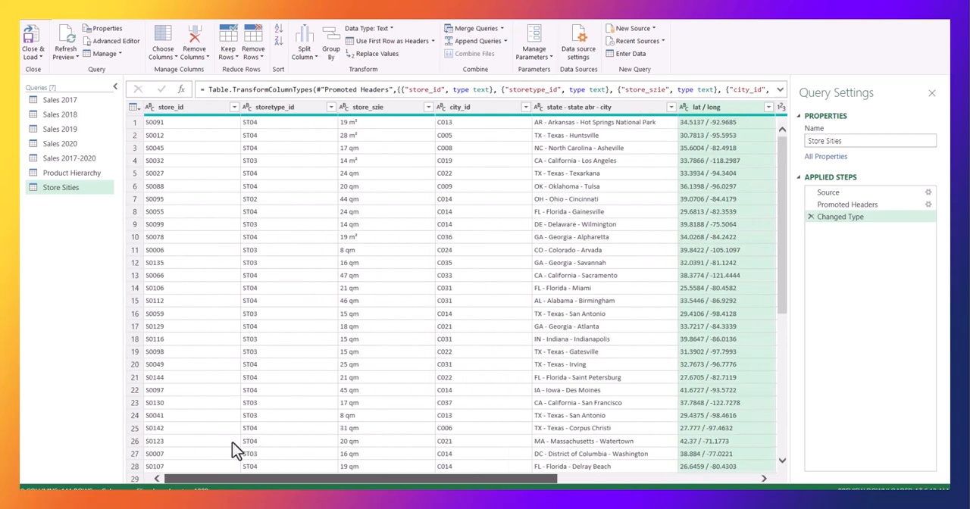
Split the "state - state abr - city" column of the Store Sities query by the custom delimiter "-" at each occurrence.
scroll(235, 450, right, 3)
click(447, 109)
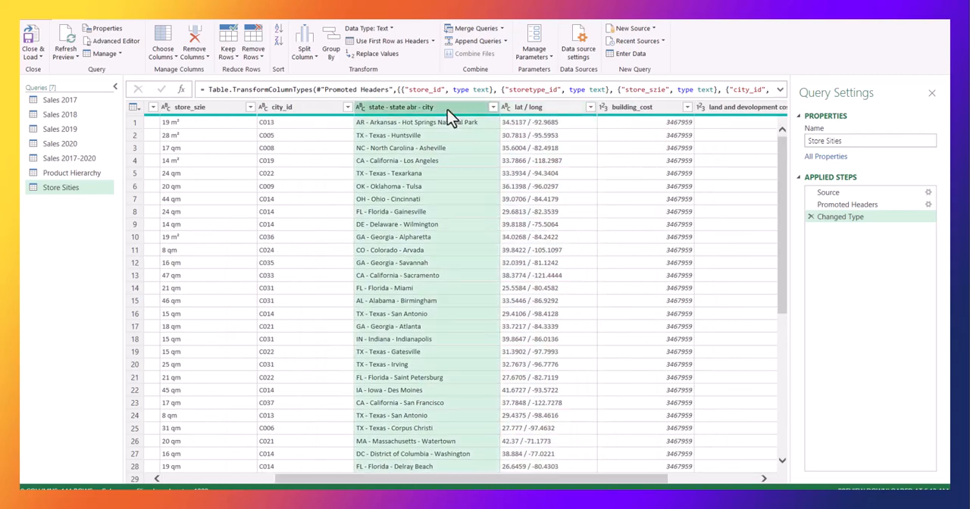
right_click(400, 108)
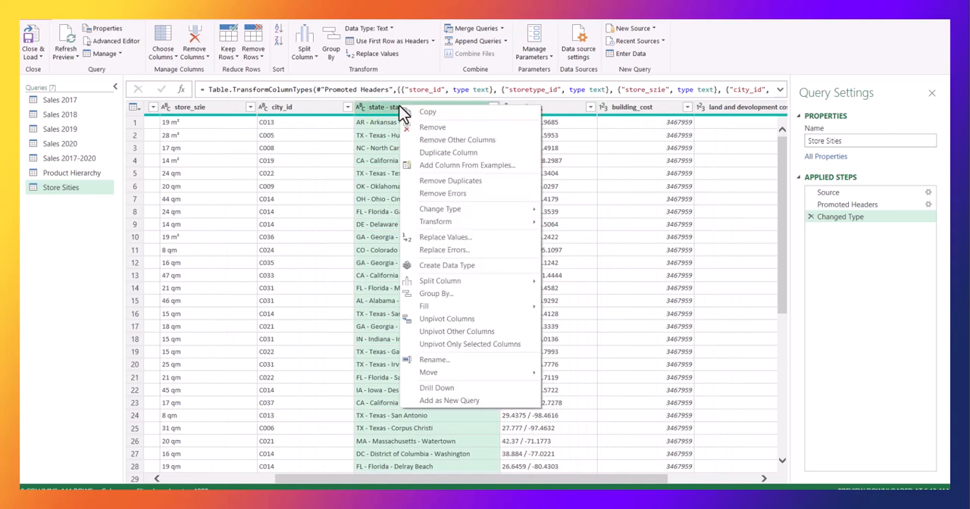
click(383, 115)
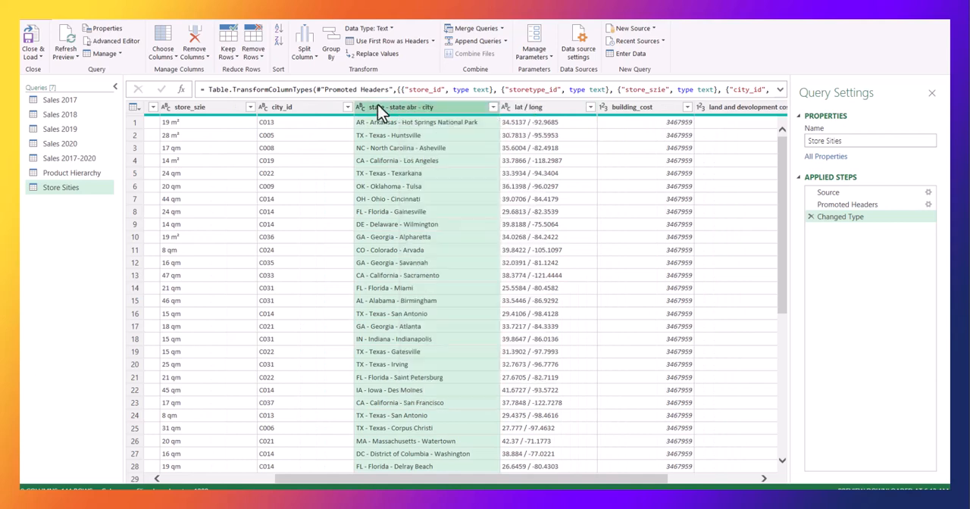
right_click(416, 107)
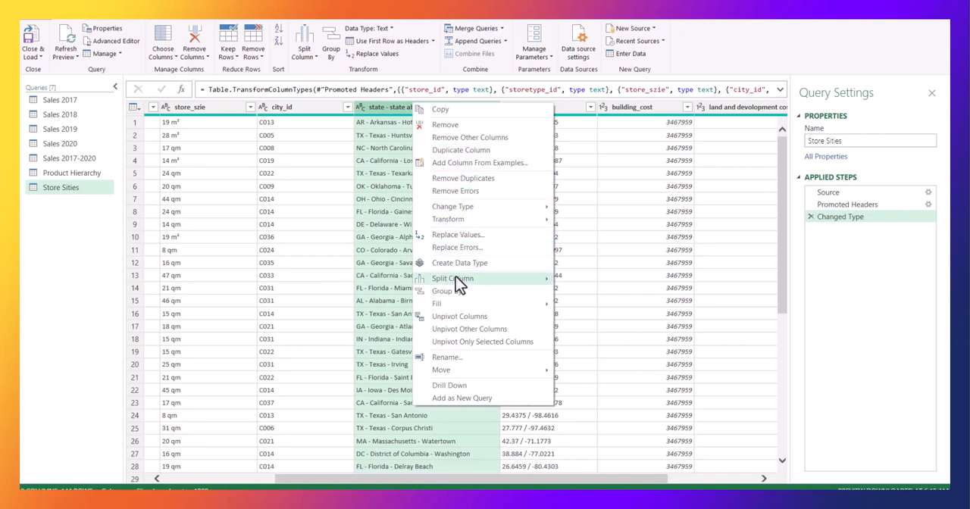
mouse_move(469, 282)
click(596, 279)
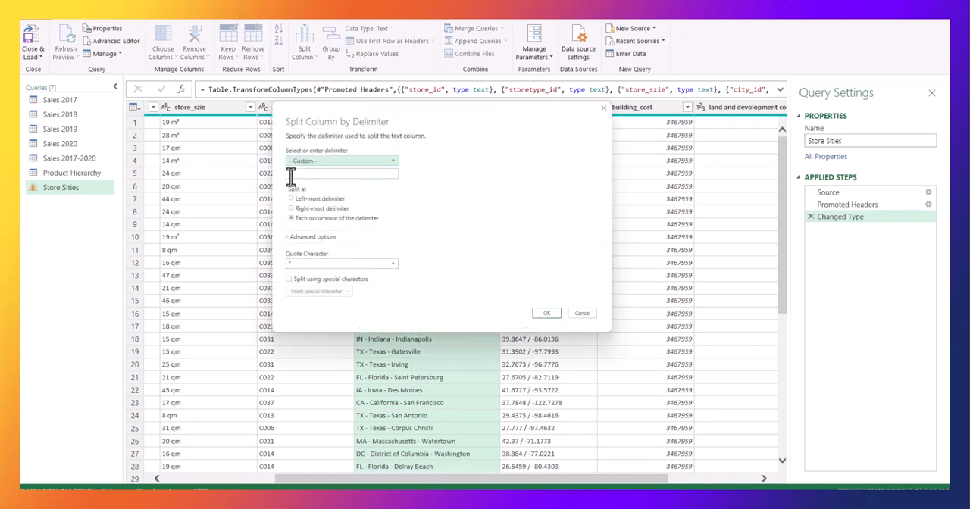
drag(346, 114, 509, 190)
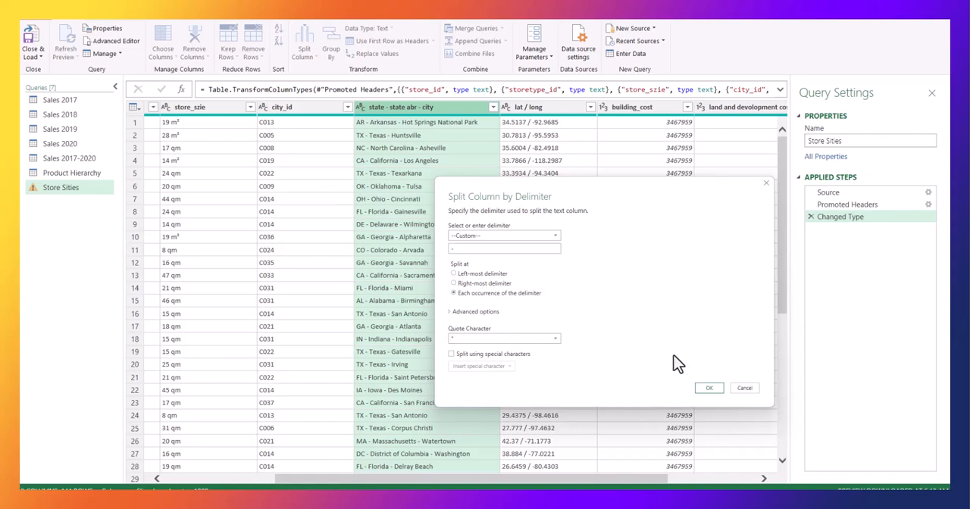
click(709, 389)
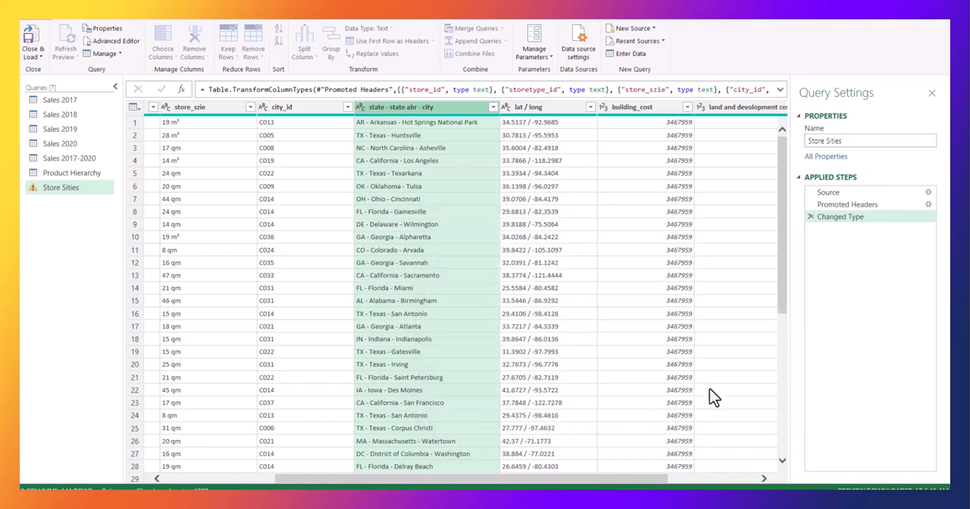
Rename the "state - state abr - city.1" column holding the two-letter codes as "state_abr".
double_click(448, 107)
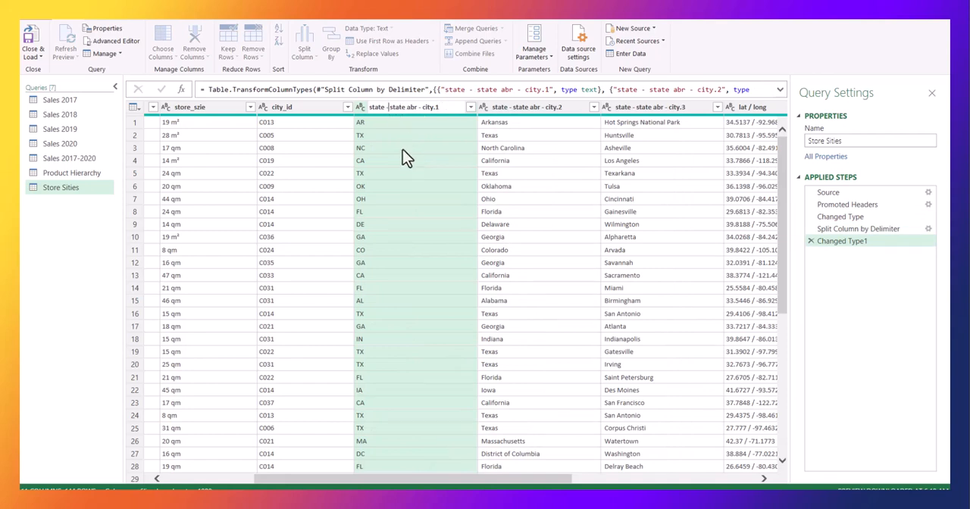
key(BackSpace)
key(BackSpace)
key(BackSpace)
key(BackSpace)
key(BackSpace)
key(BackSpace)
key(BackSpace)
key(BackSpace)
text(r)
click(388, 109)
key(Return)
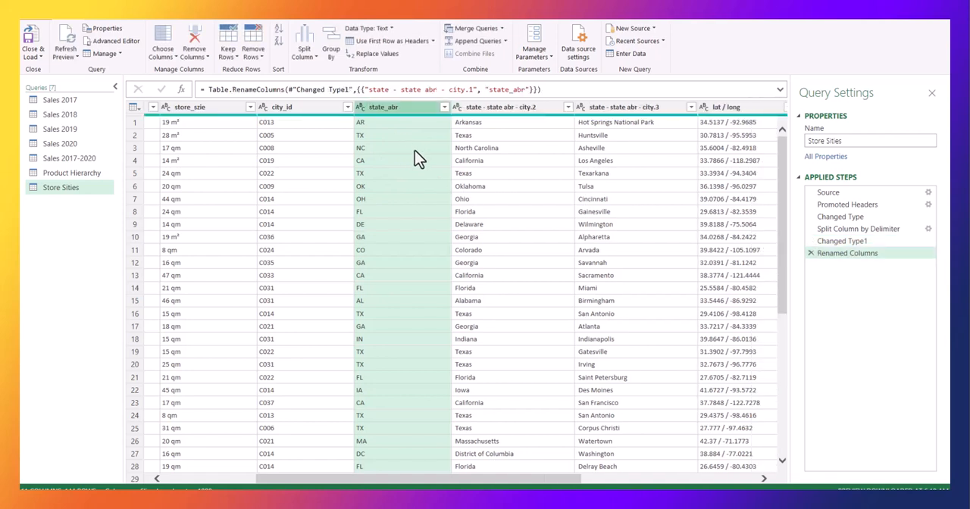
Rename the "state - state abr - city.2" column holding the full state names as "state".
click(474, 108)
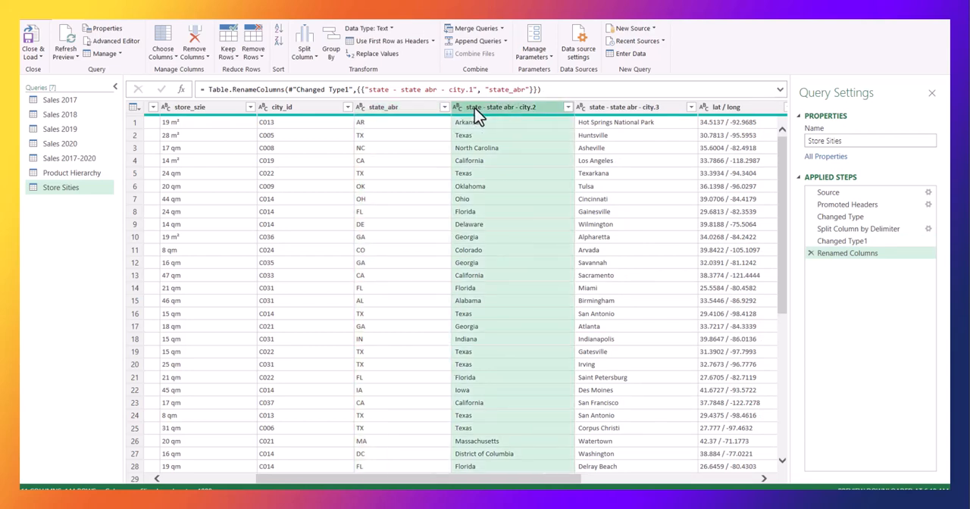
double_click(540, 107)
click(539, 107)
drag(536, 107, 505, 107)
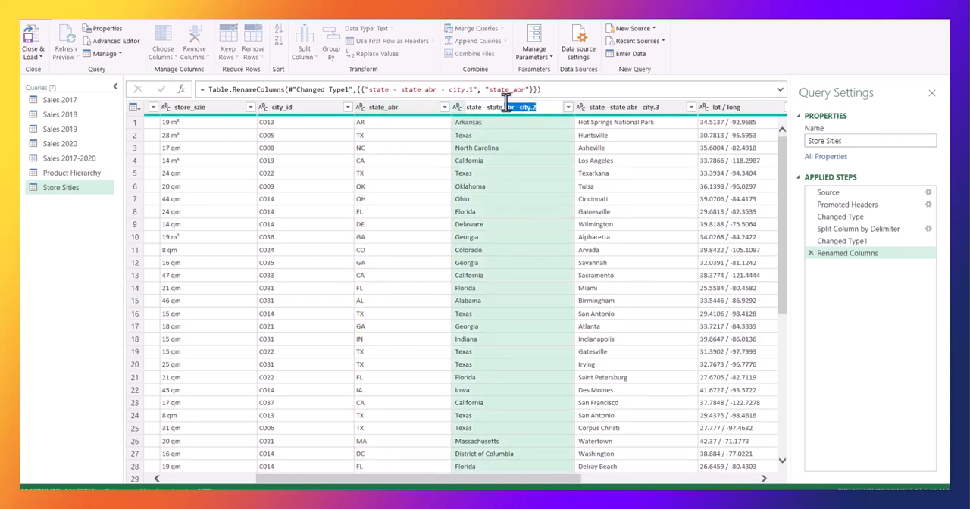
key(BackSpace)
key(Return)
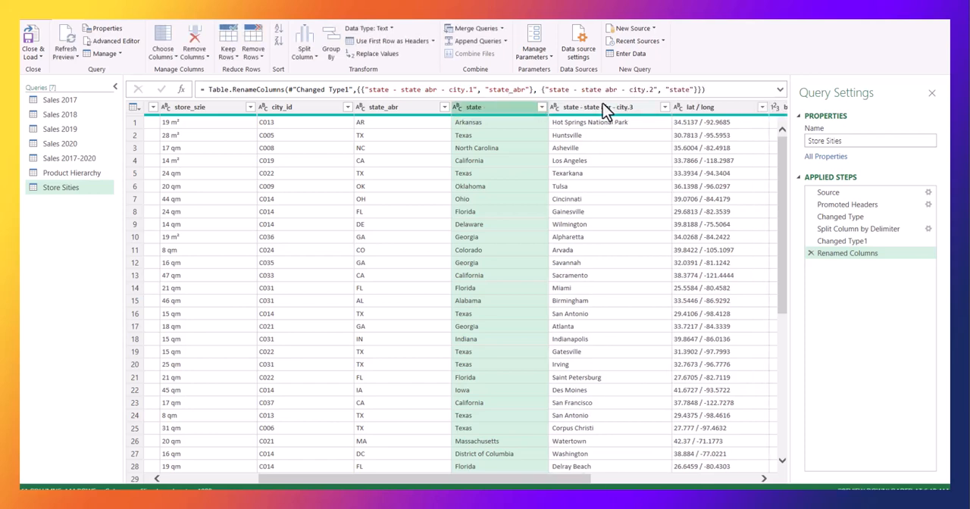
Rename the "state - state abr - city.3" column as "city".
click(606, 107)
double_click(644, 110)
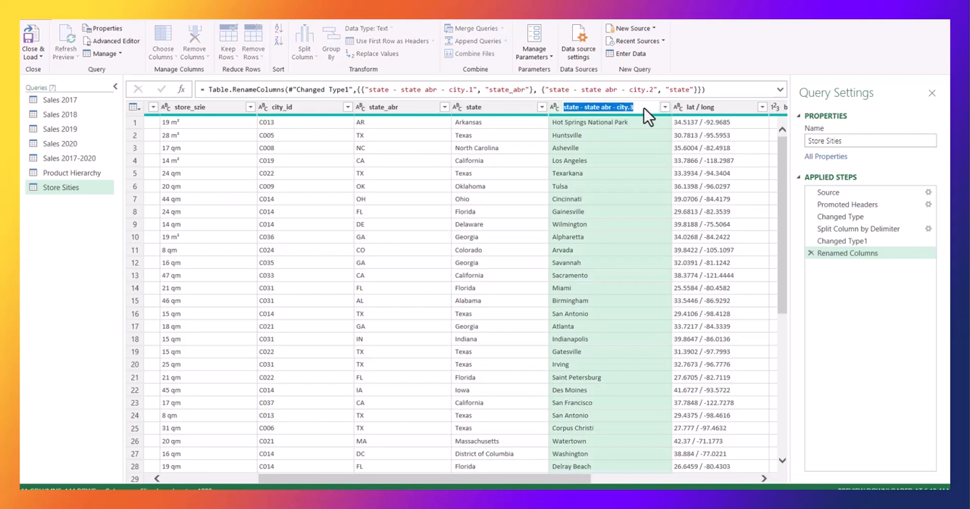
text(ci)
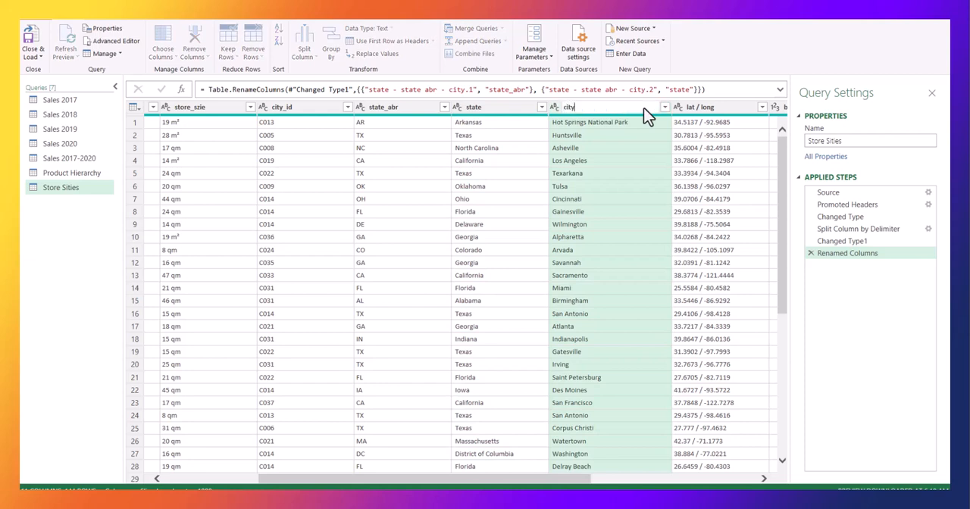
text(ty)
key(Return)
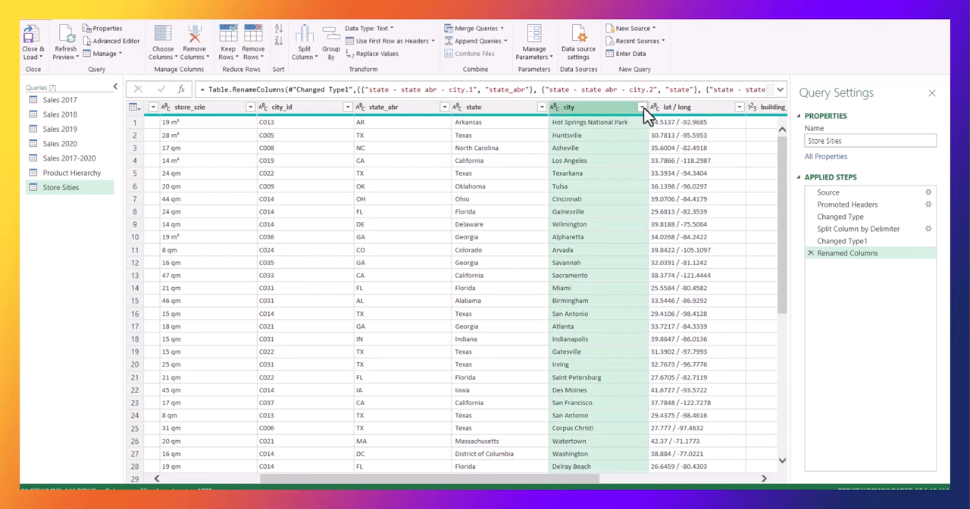
Split the "lat / long" column of the Store Sities query by the custom delimiter "/" at each occurrence.
click(689, 114)
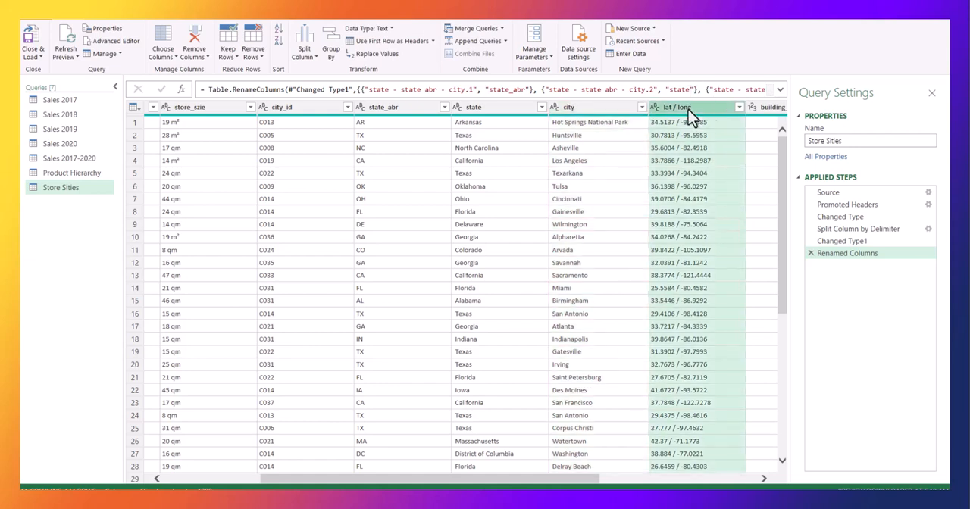
right_click(684, 112)
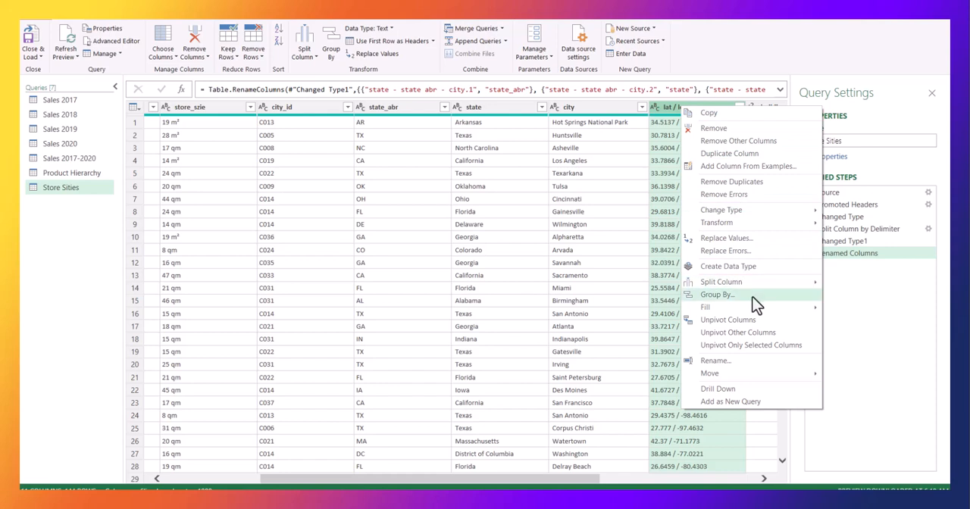
mouse_move(740, 287)
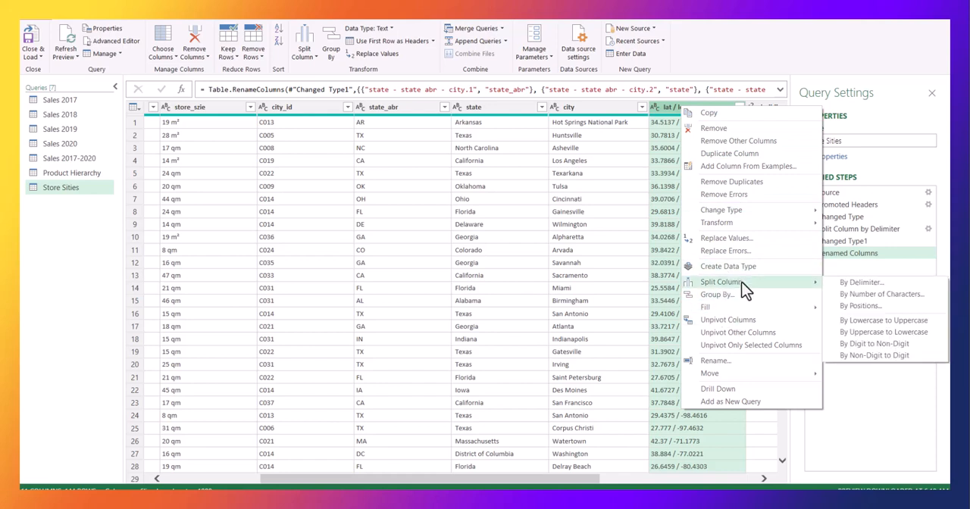
click(860, 282)
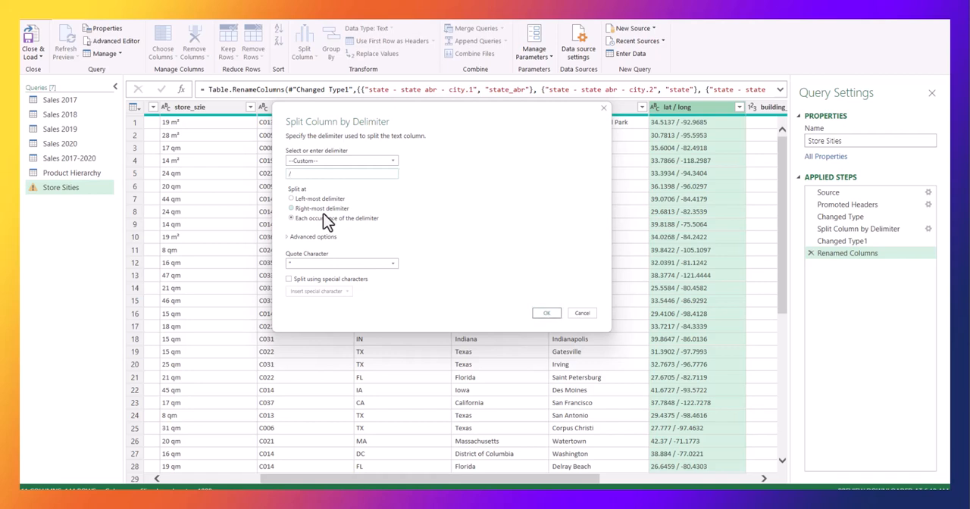
click(543, 317)
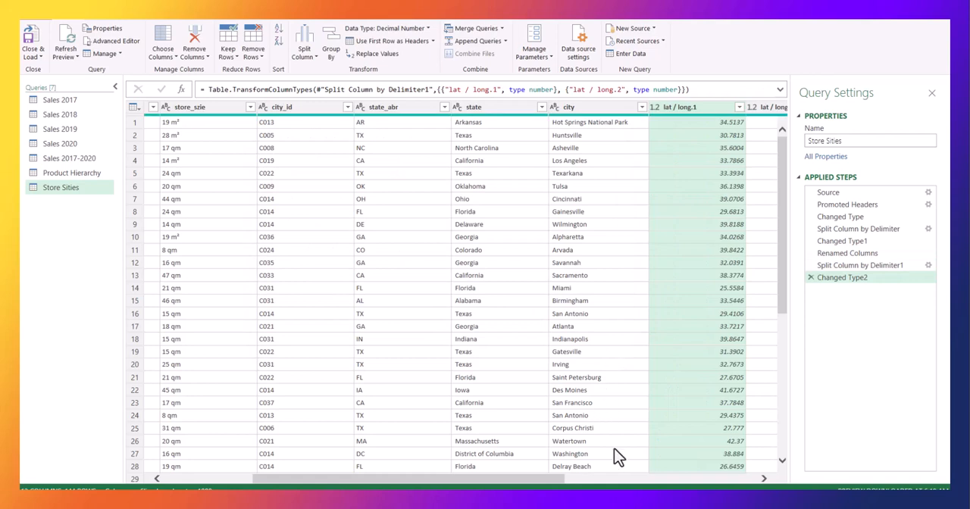
Rename the "lat / long.1" column as "lat".
double_click(699, 107)
click(701, 107)
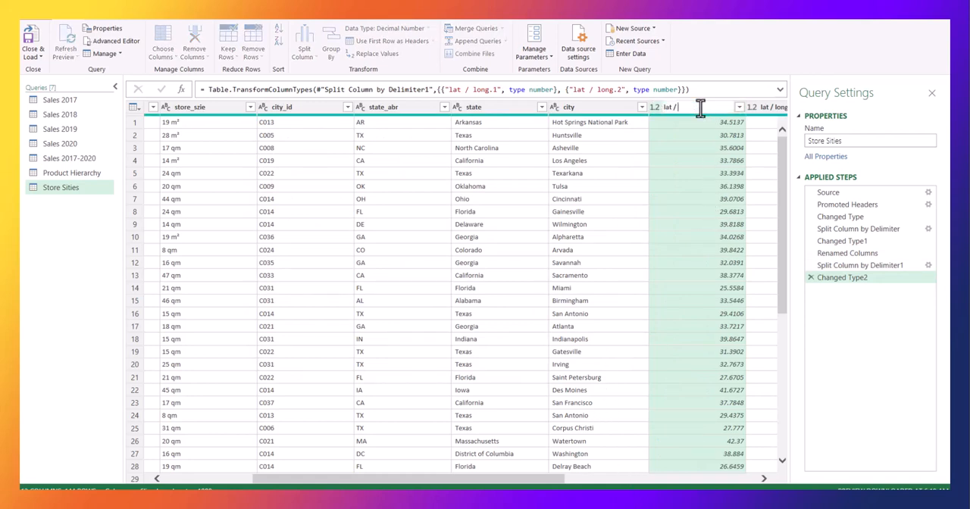
text(lat)
key(Tab)
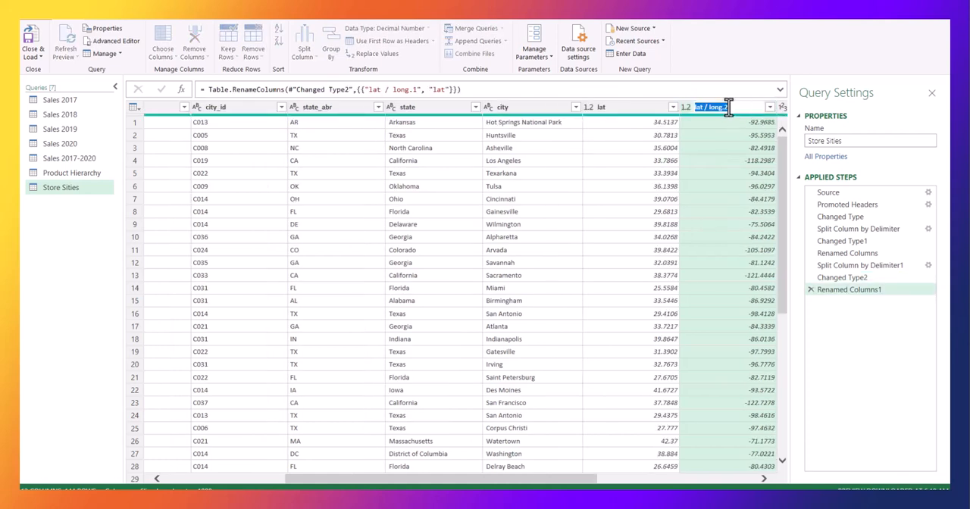
Rename the "lat / long.2" column as "long".
click(728, 107)
key(BackSpace)
key(Left)
key(Left)
key(Left)
key(Left)
key(BackSpace)
key(BackSpace)
key(BackSpace)
key(BackSpace)
key(BackSpace)
key(BackSpace)
key(Return)
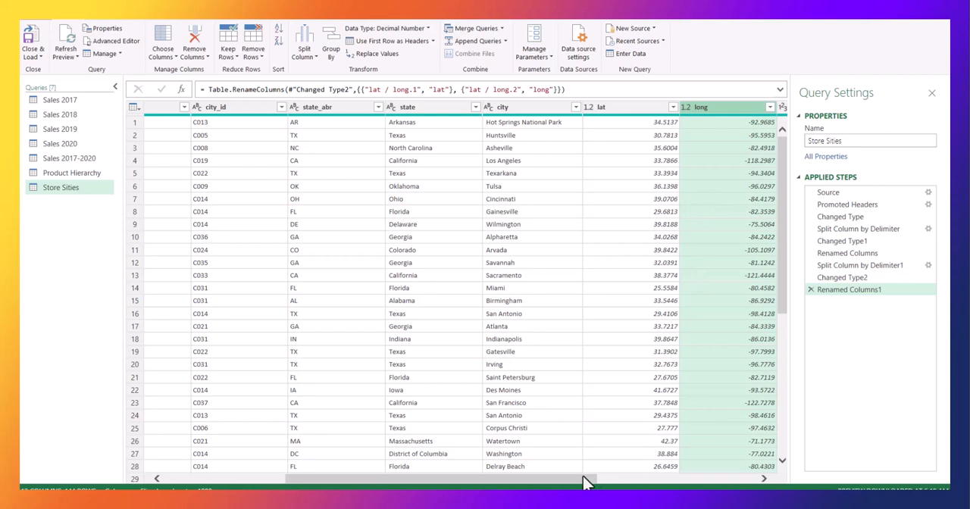
Rename the "land and devolopment costs" column as "land_devolopment_costs".
drag(584, 478, 814, 482)
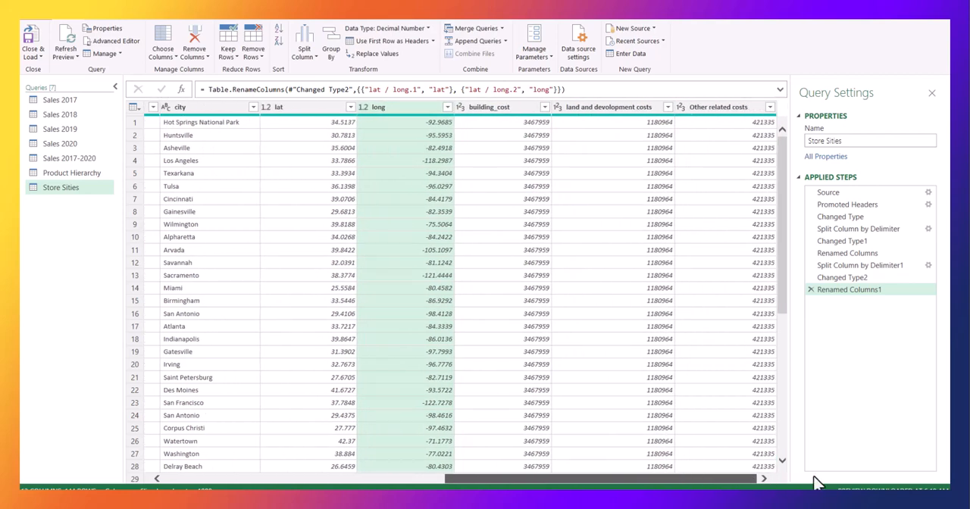
double_click(655, 112)
click(653, 109)
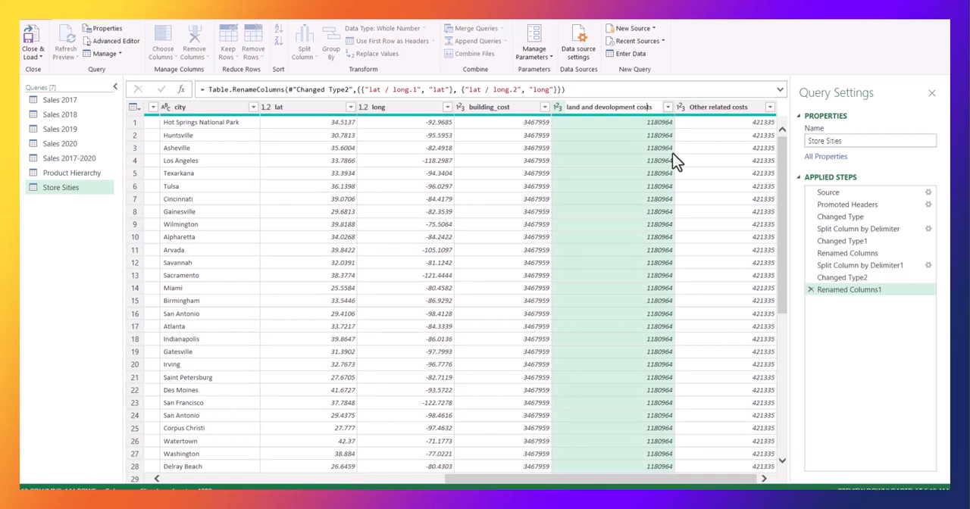
key(BackSpace)
key(BackSpace)
key(BackSpace)
key(BackSpace)
key(BackSpace)
text(_)
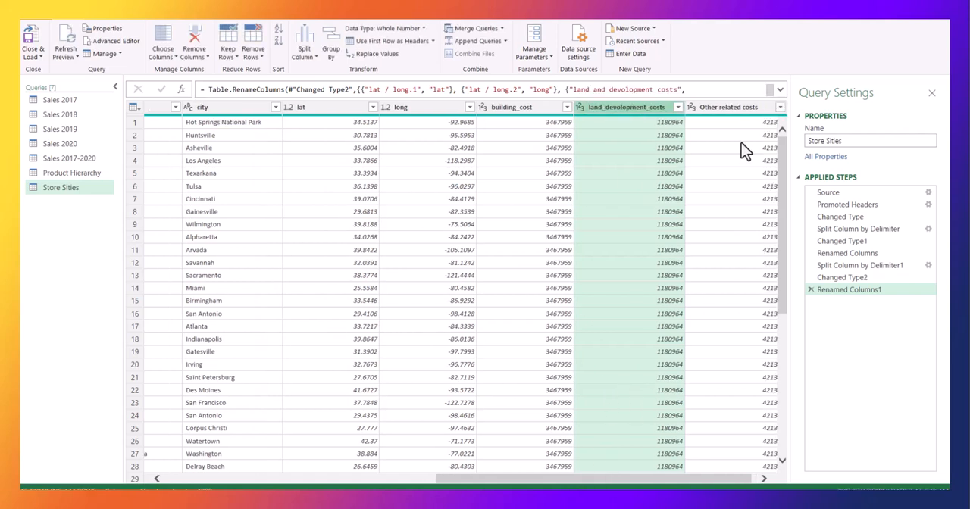
Rename the "Other related costs" column as "other_related_costs".
click(739, 110)
double_click(713, 111)
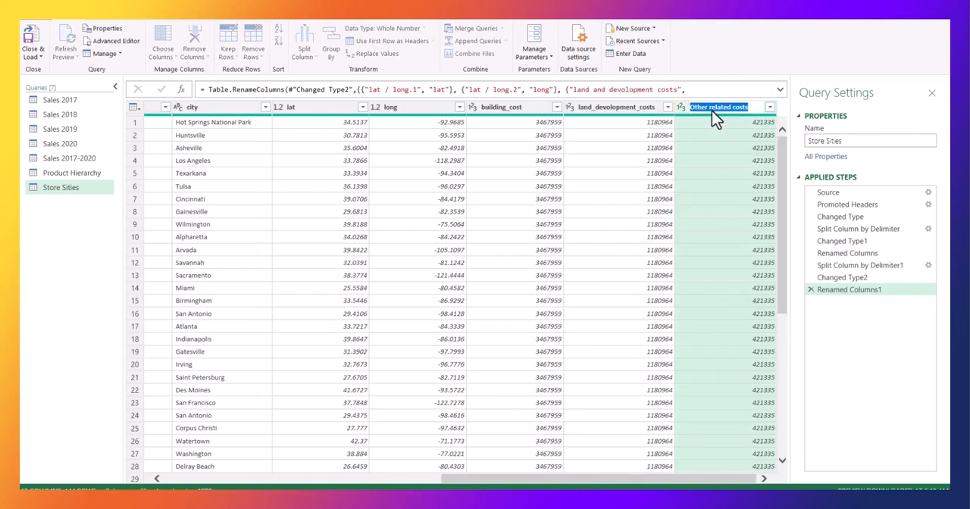
click(709, 109)
key(BackSpace)
key(BackSpace)
key(BackSpace)
key(BackSpace)
key(BackSpace)
key(Return)
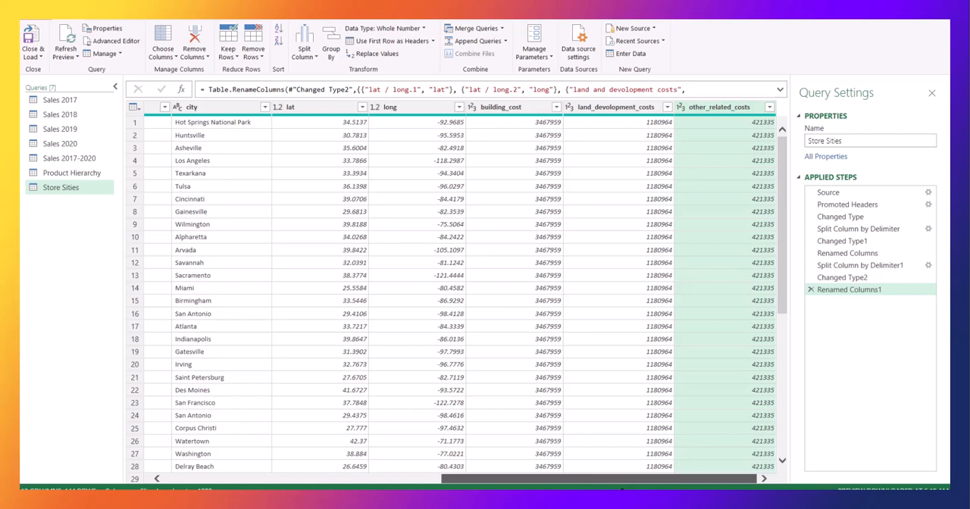
Close the query editor, loading the cleaned queries into the workbook, and view the producthierarchy sheet.
drag(583, 479, 249, 478)
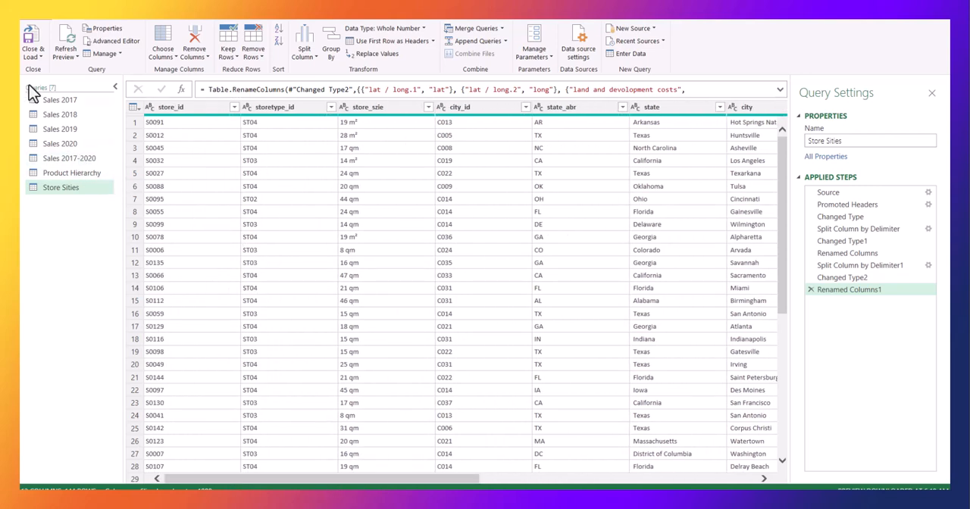
click(34, 56)
click(57, 69)
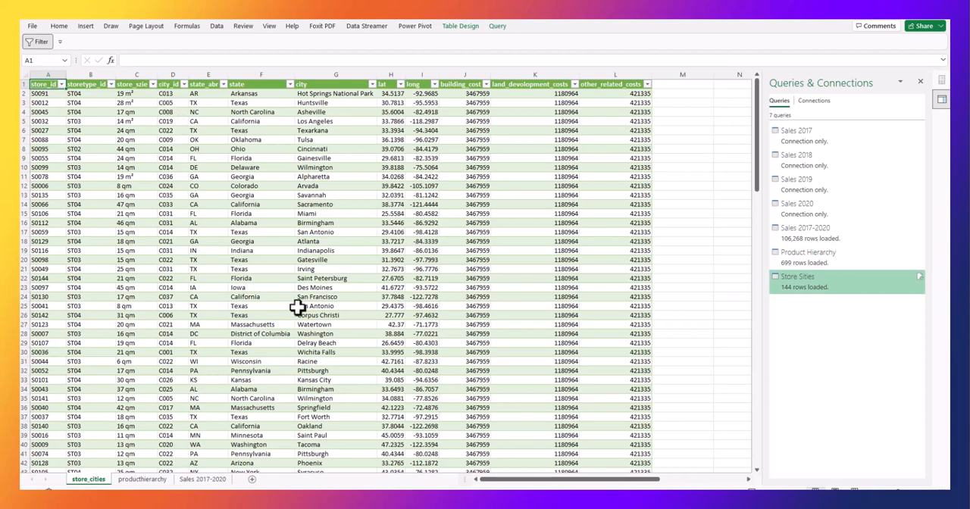
click(155, 482)
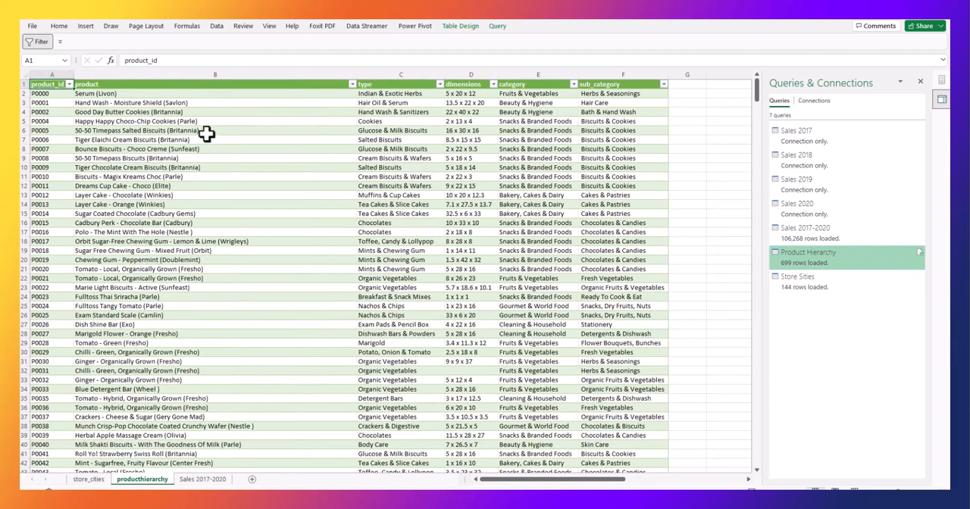
click(252, 112)
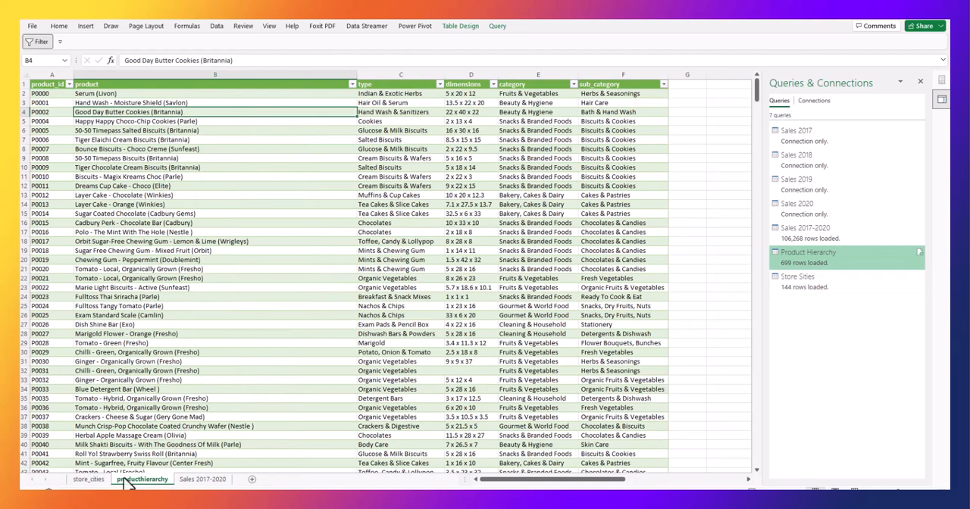
Rename the store_cities worksheet as "Stores Cities".
click(94, 484)
double_click(96, 482)
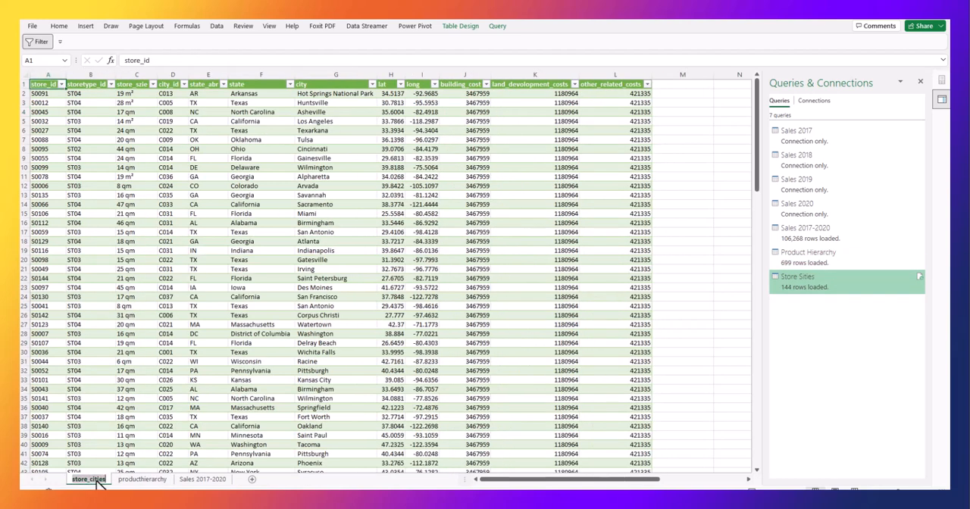
click(104, 480)
key(BackSpace)
key(BackSpace)
key(BackSpace)
key(BackSpace)
key(BackSpace)
key(BackSpace)
key(BackSpace)
key(BackSpace)
key(BackSpace)
key(BackSpace)
key(BackSpace)
key(BackSpace)
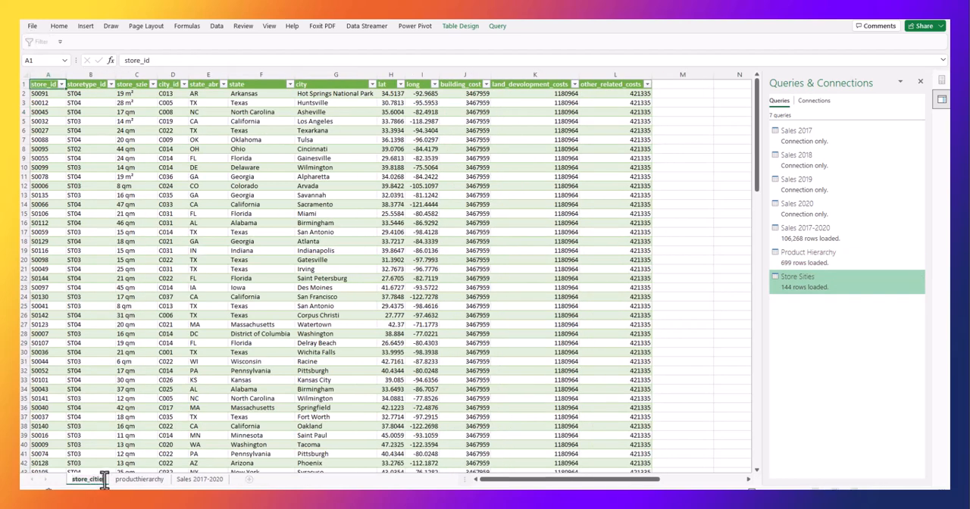
text(Stores)
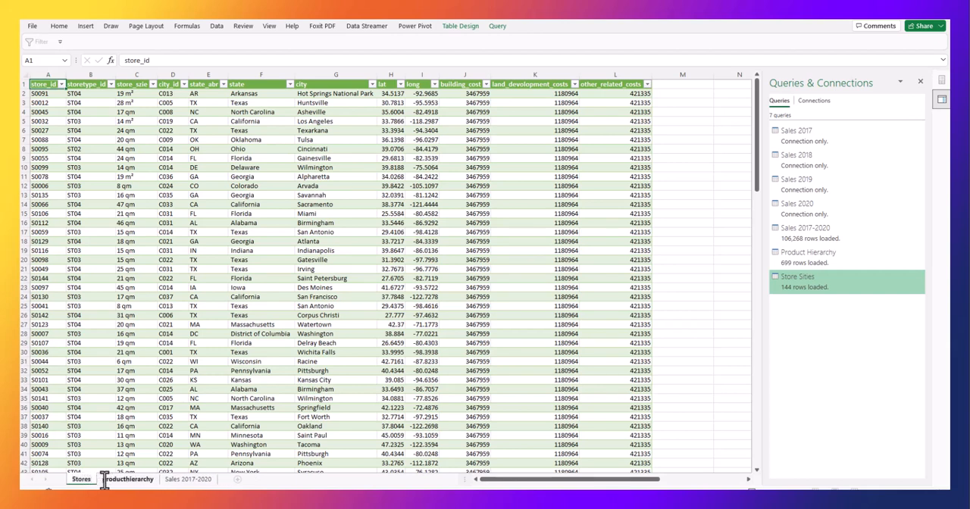
text( Cities)
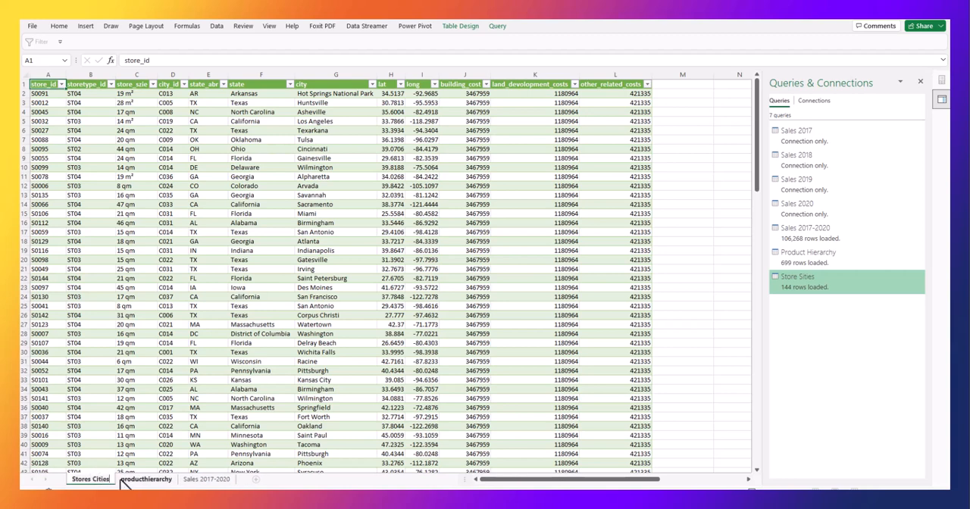
Rename the producthierarchy worksheet as "Product Hierarchy".
click(122, 481)
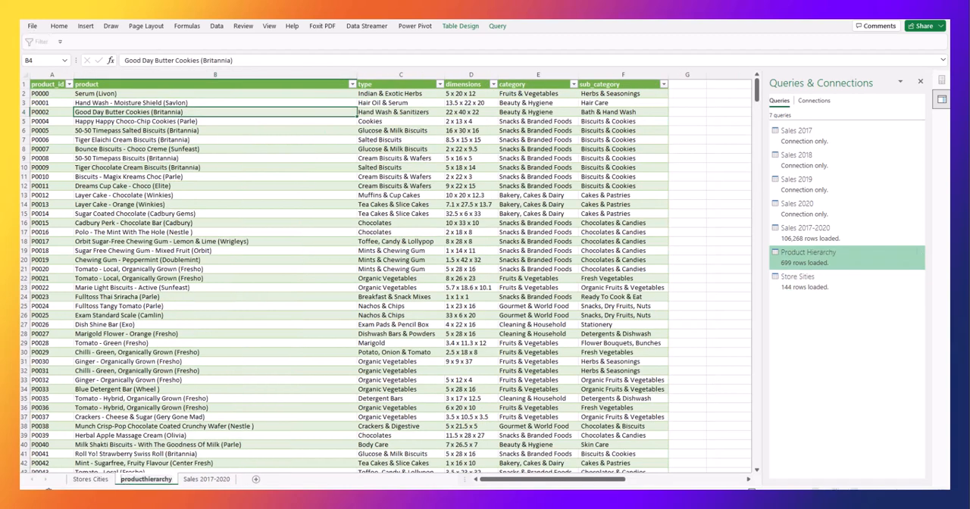
key(Delete)
text(P)
key(BackSpace)
text(y)
key(BackSpace)
text(H)
click(95, 341)
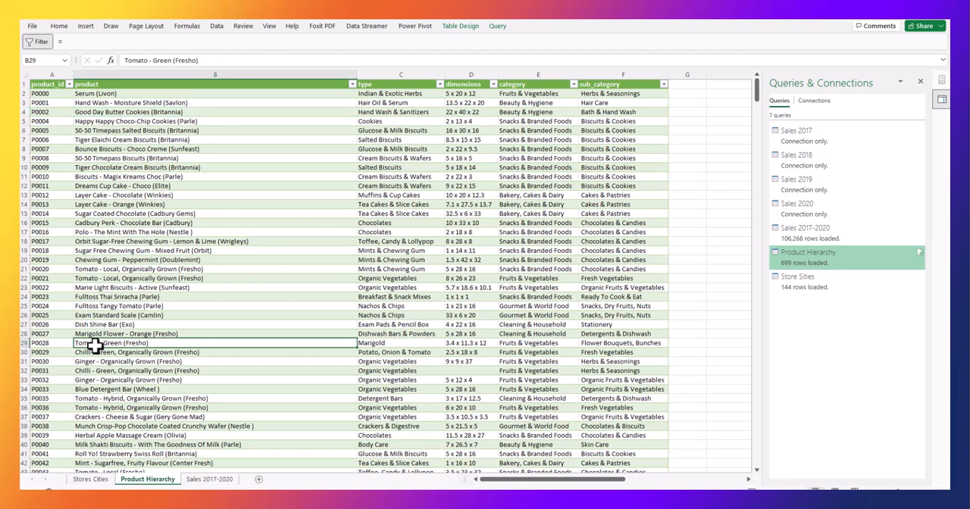
click(166, 277)
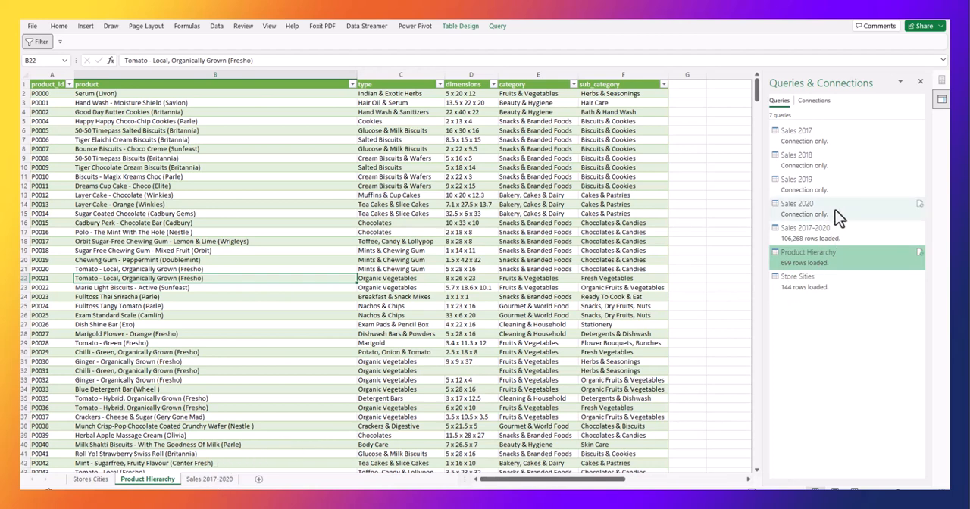
Examine the load status of the yearly, combined sales, product hierarchy and store queries and the worksheets they are loaded to.
click(214, 479)
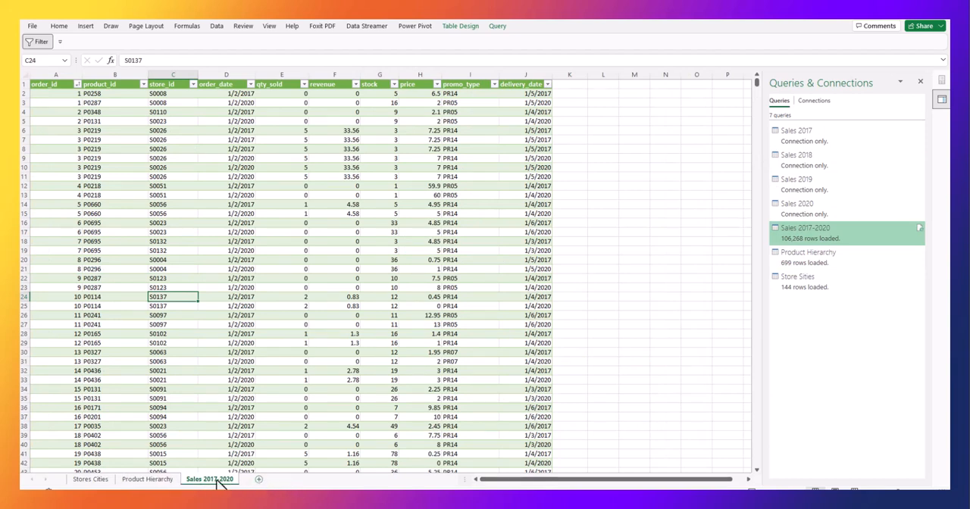
click(818, 134)
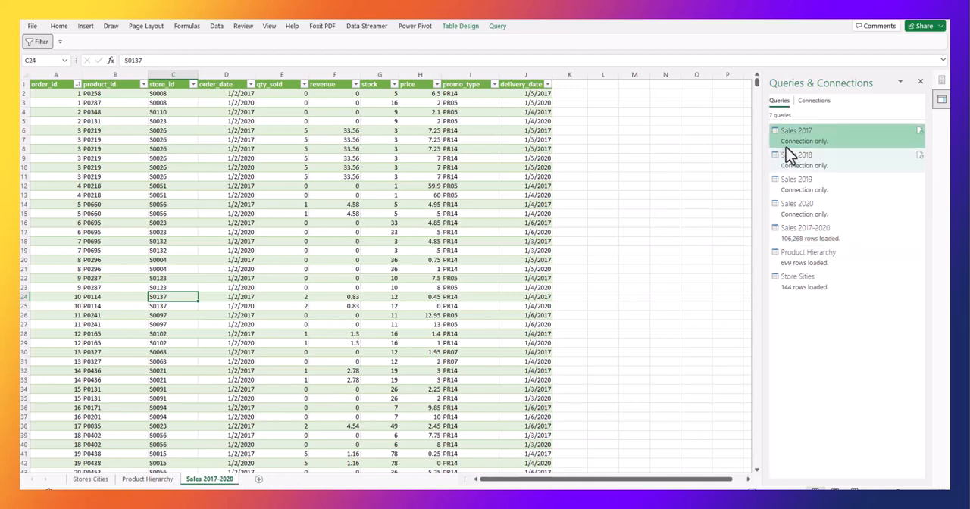
mouse_move(820, 148)
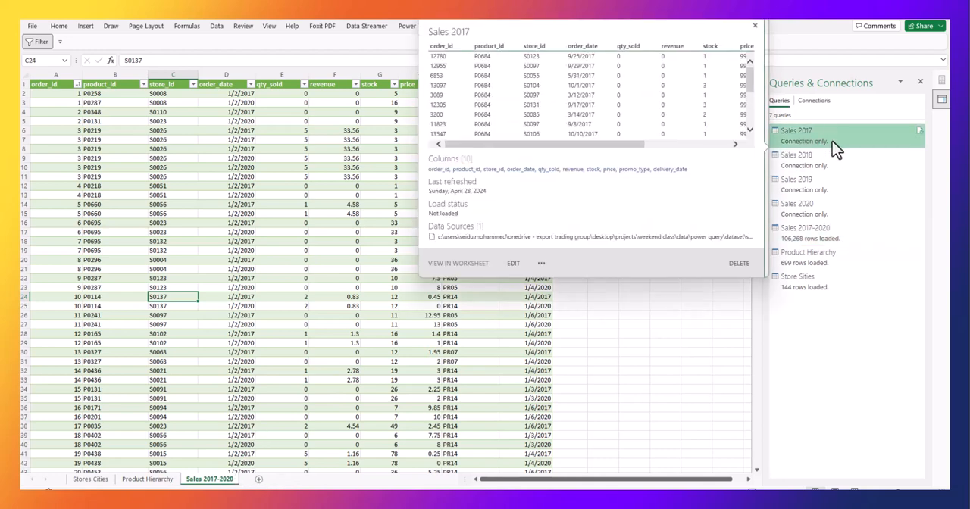
right_click(224, 481)
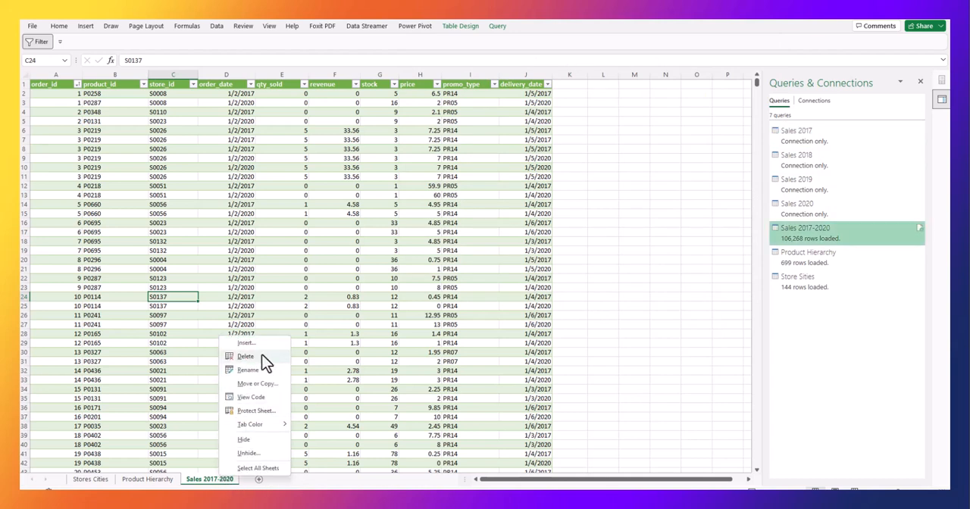
click(824, 146)
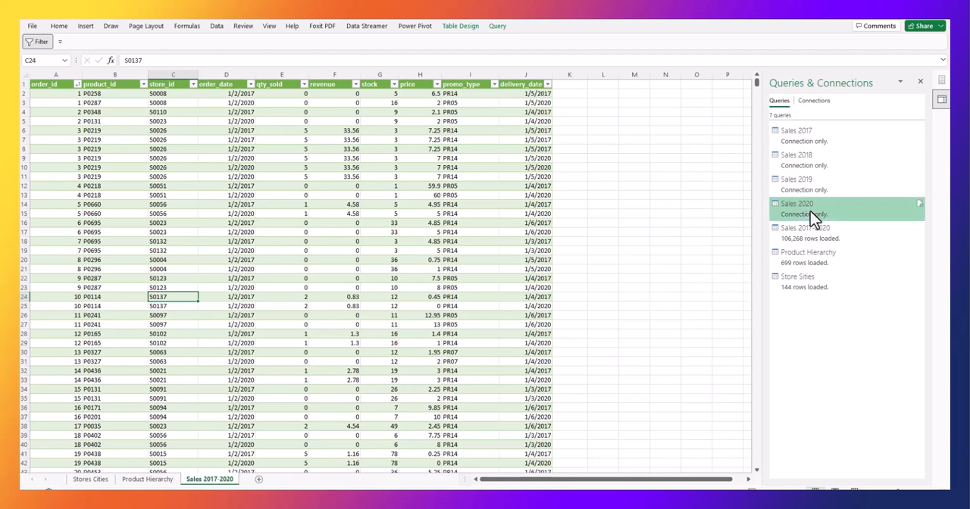
click(808, 236)
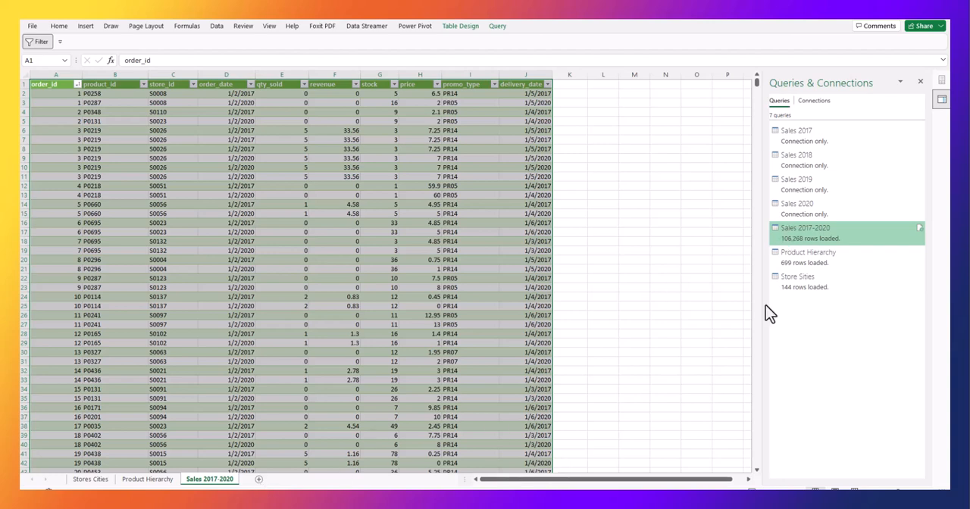
click(803, 256)
click(806, 205)
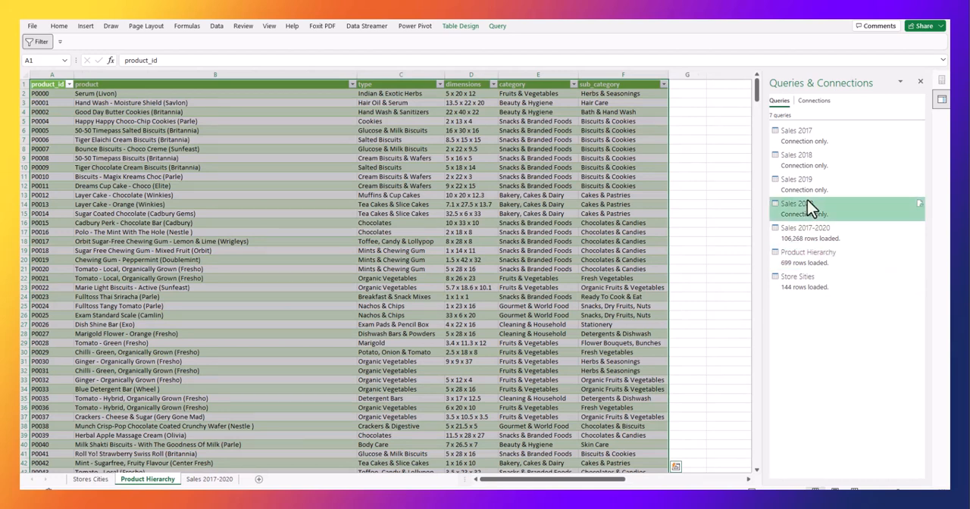
click(817, 235)
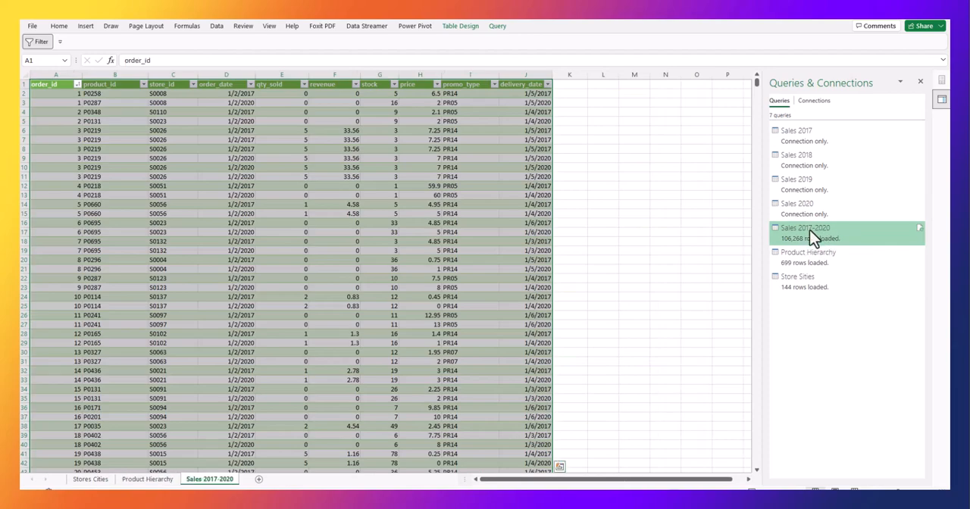
click(809, 256)
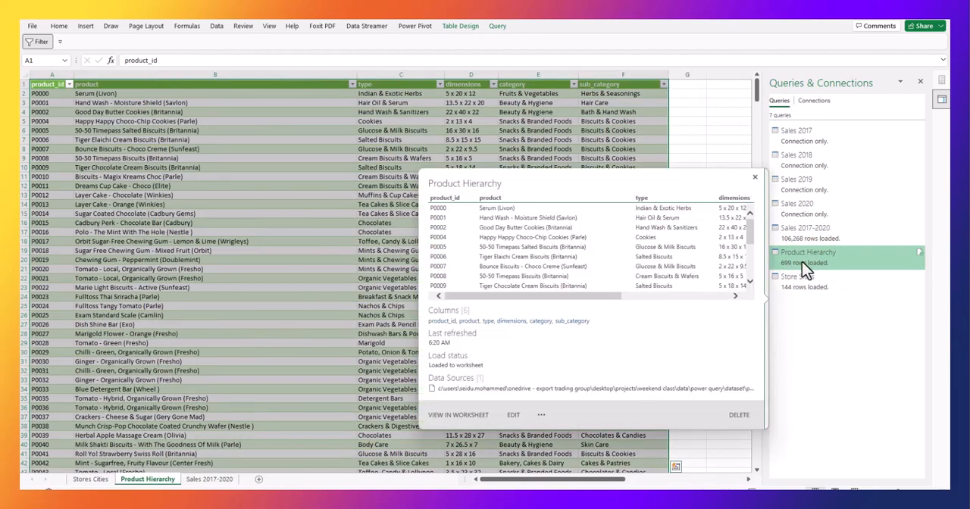
click(804, 282)
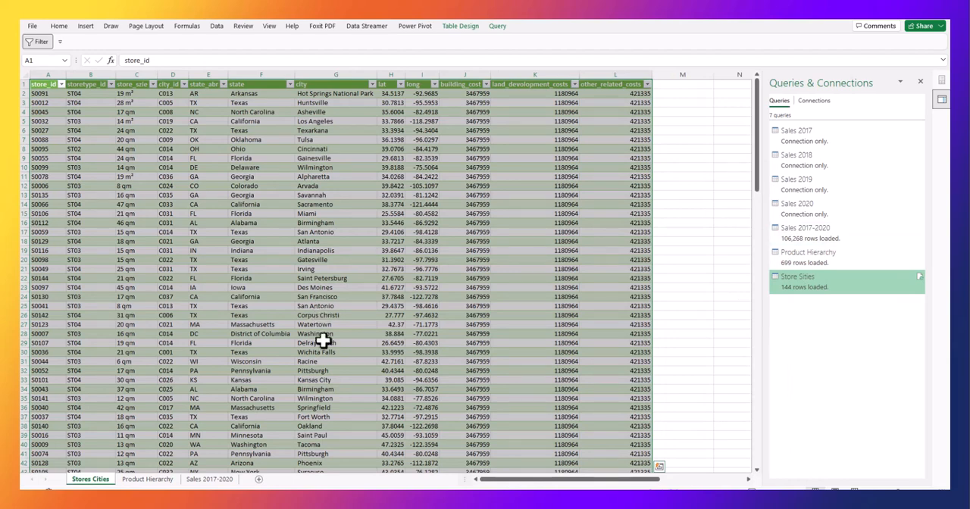
click(204, 481)
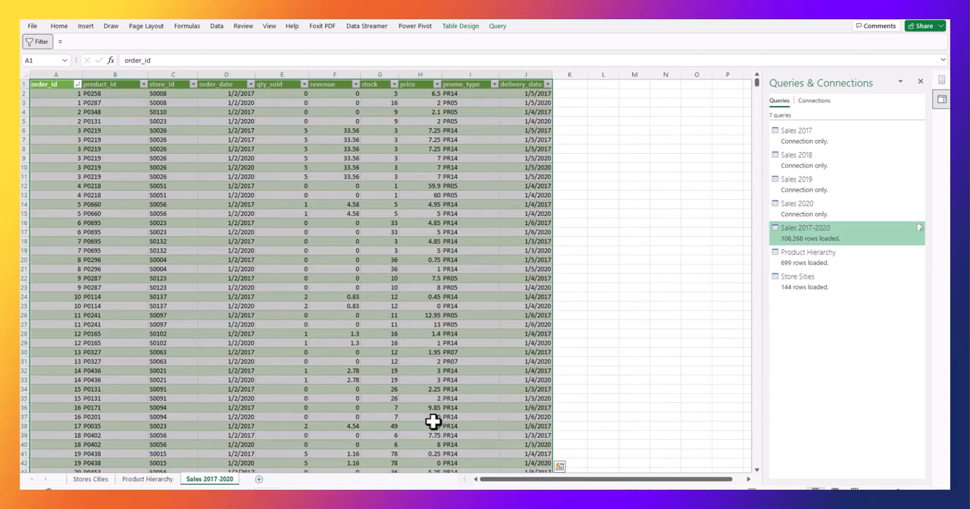
Examine the load status of the 2017 to 2020 yearly sales queries against the combined Sales 2017-2020 query.
click(806, 141)
click(809, 165)
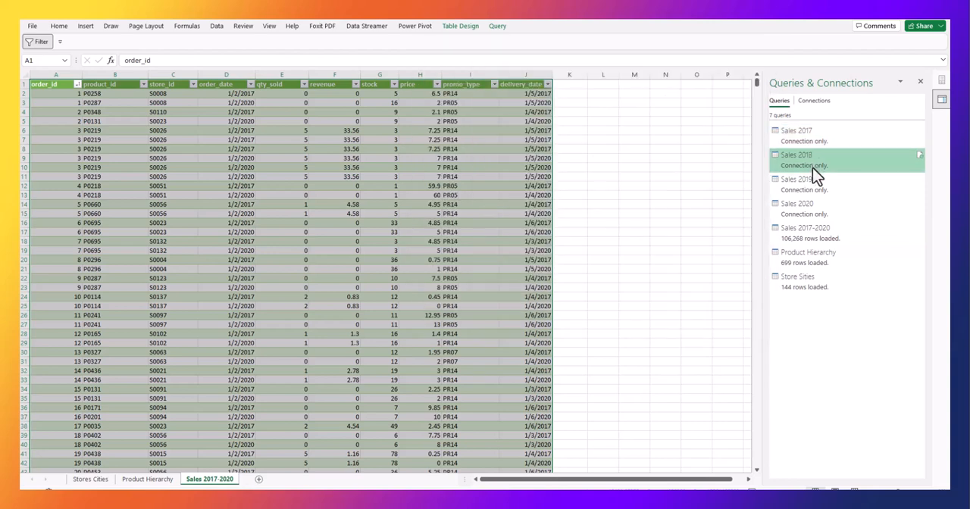
click(813, 188)
click(812, 212)
click(807, 232)
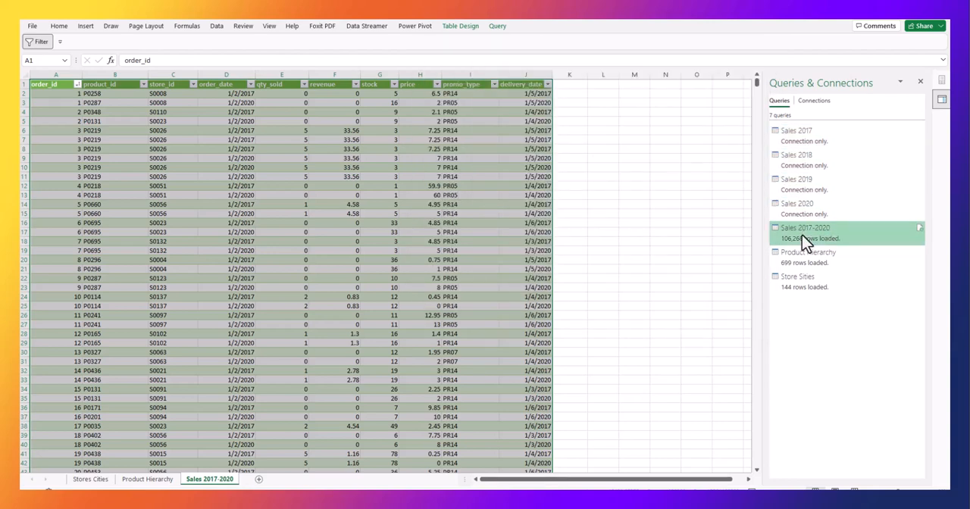
click(810, 209)
click(814, 185)
click(818, 139)
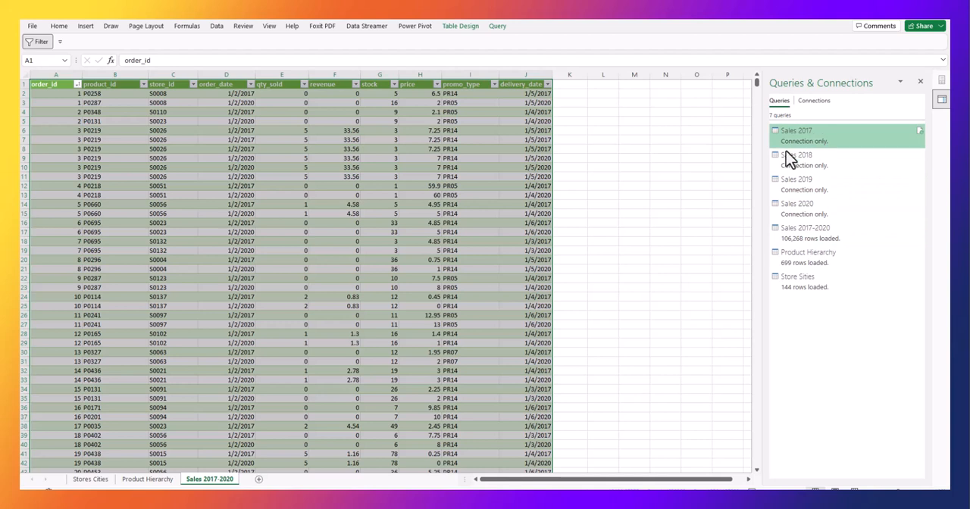
Examine the Stores Cities worksheet, focusing on its state_abr column.
click(159, 479)
click(102, 480)
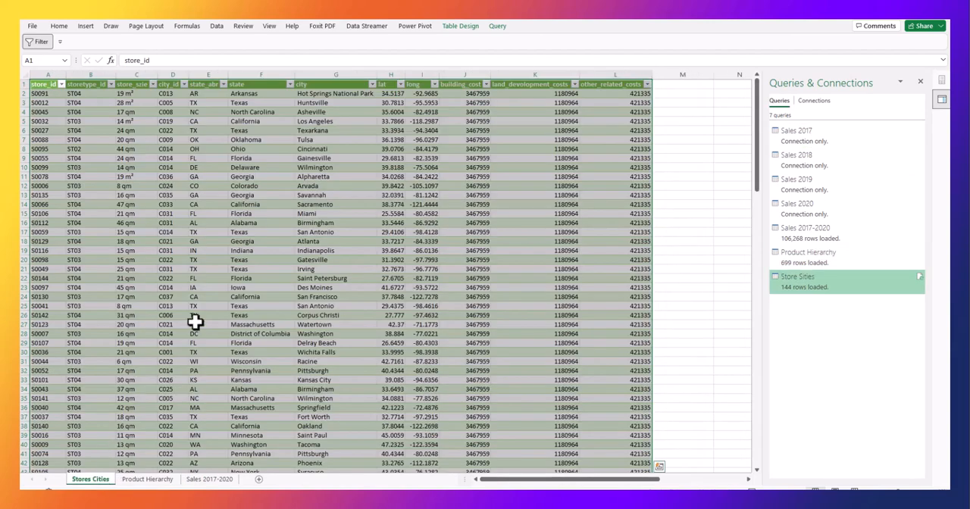
click(224, 269)
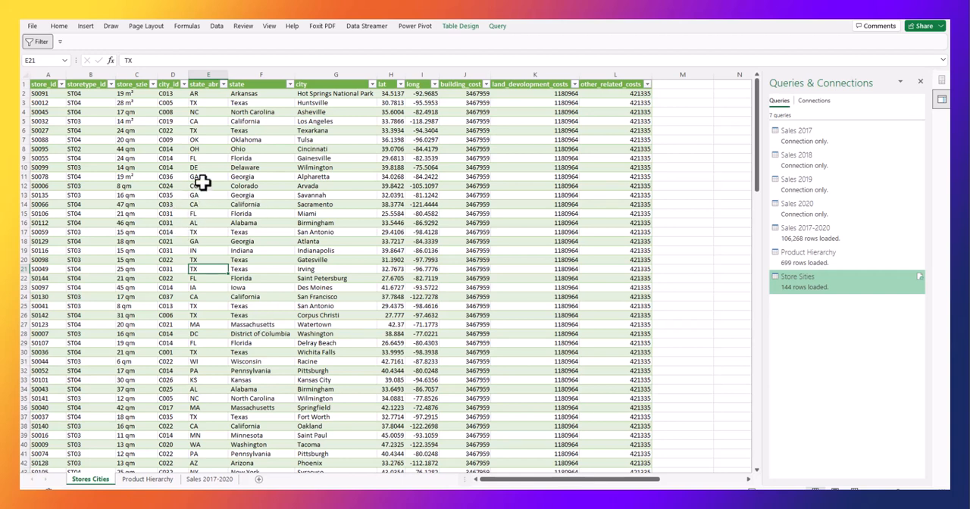
click(210, 103)
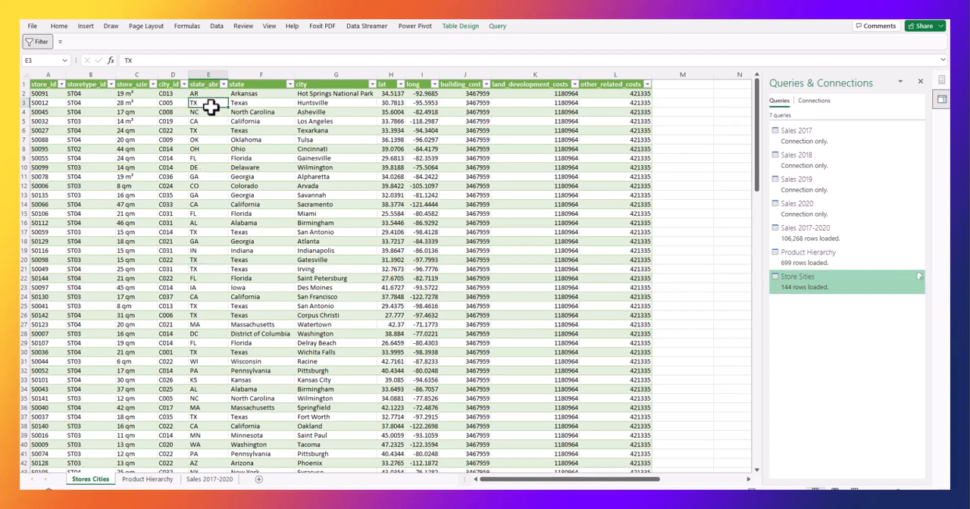
click(206, 70)
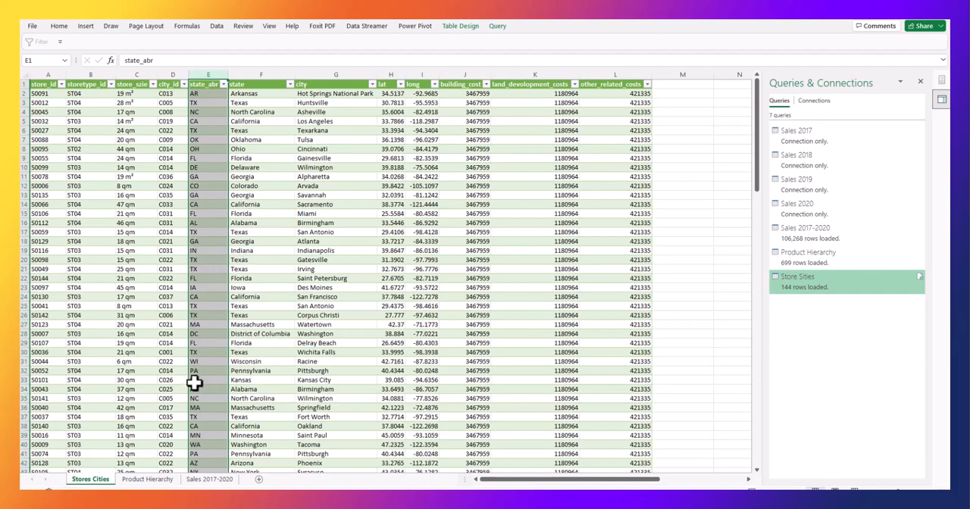
Review the contents of the Stores Cities, Product Hierarchy and Sales 2017-2020 worksheets in turn.
click(144, 480)
click(191, 480)
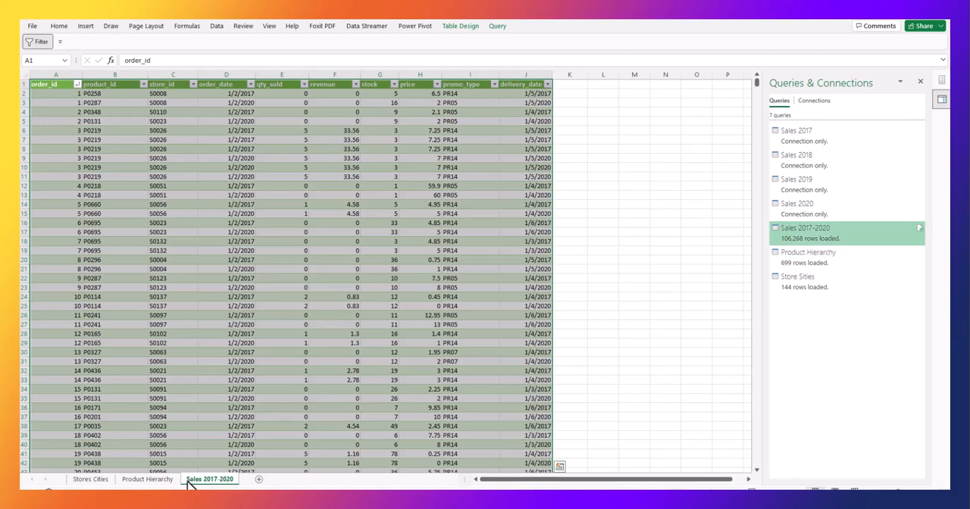
click(126, 480)
click(100, 481)
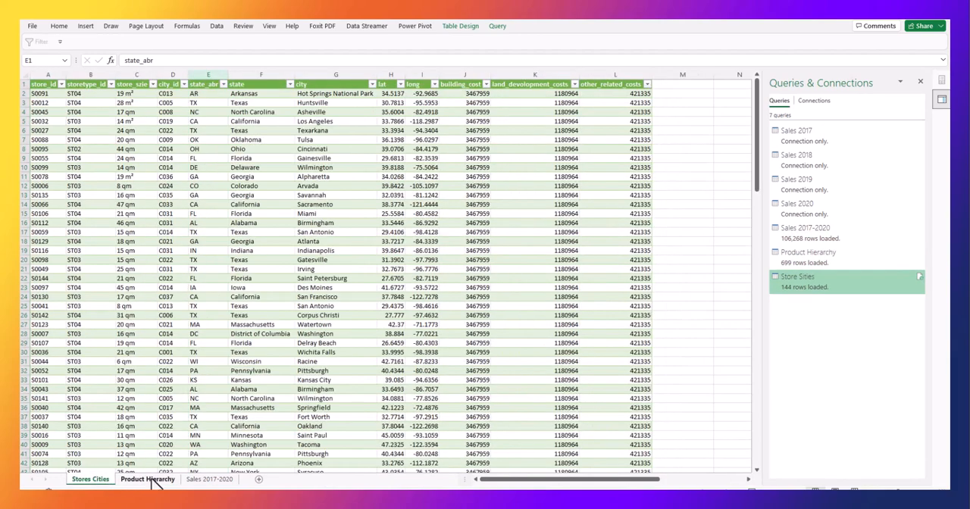
click(144, 480)
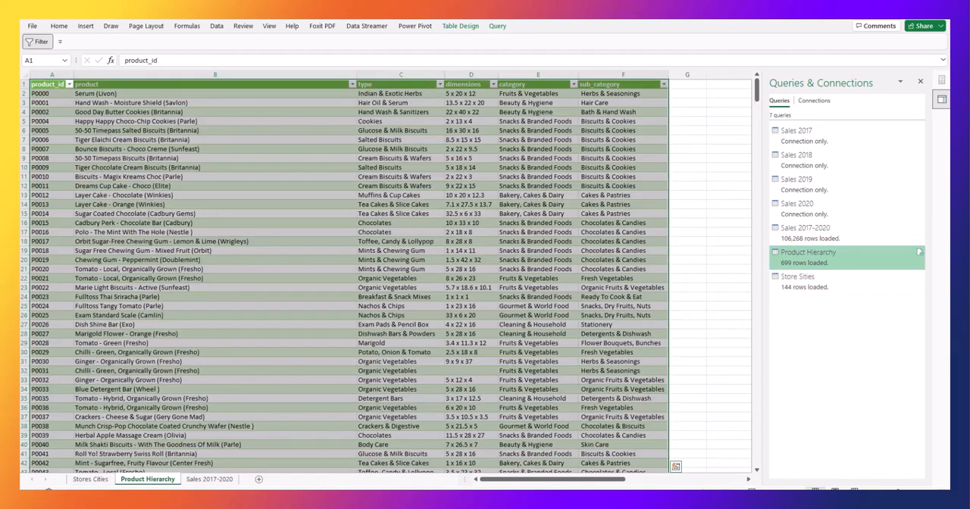
click(206, 479)
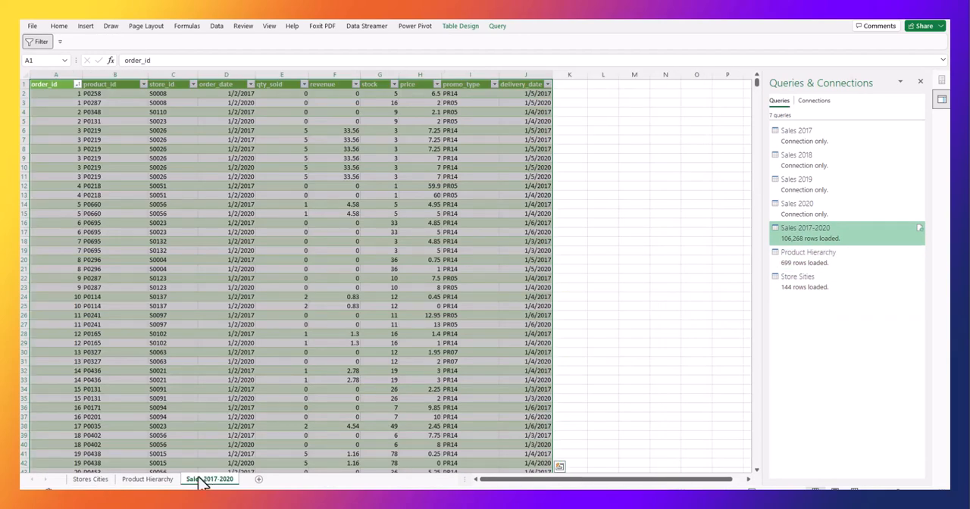
click(163, 482)
click(92, 482)
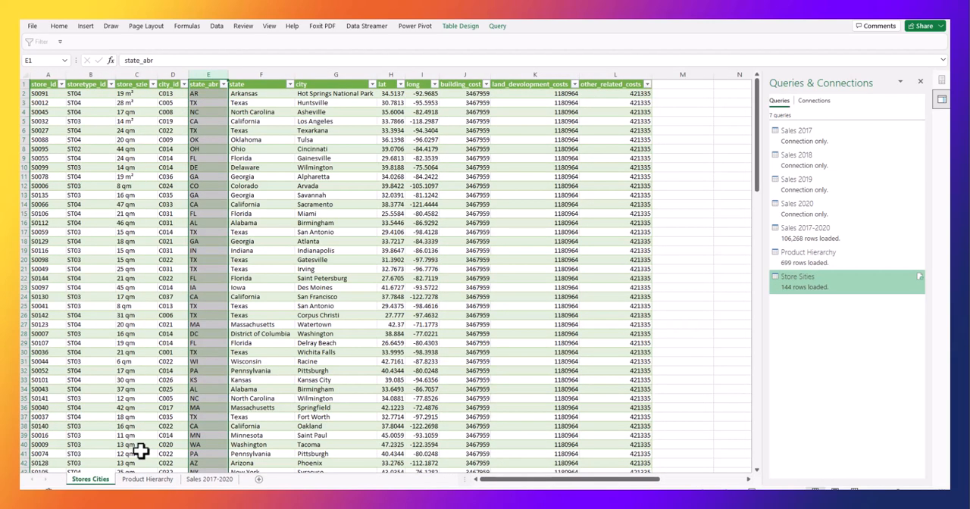
click(147, 479)
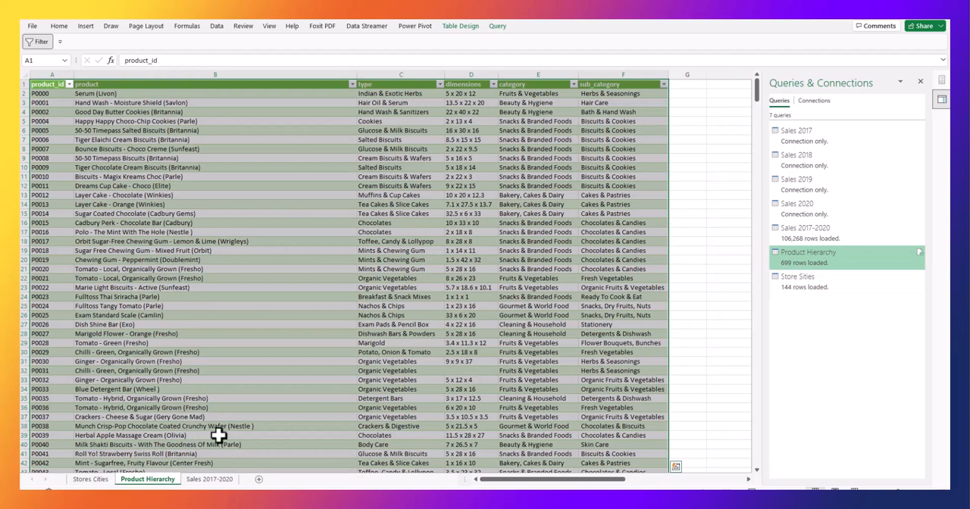
click(202, 481)
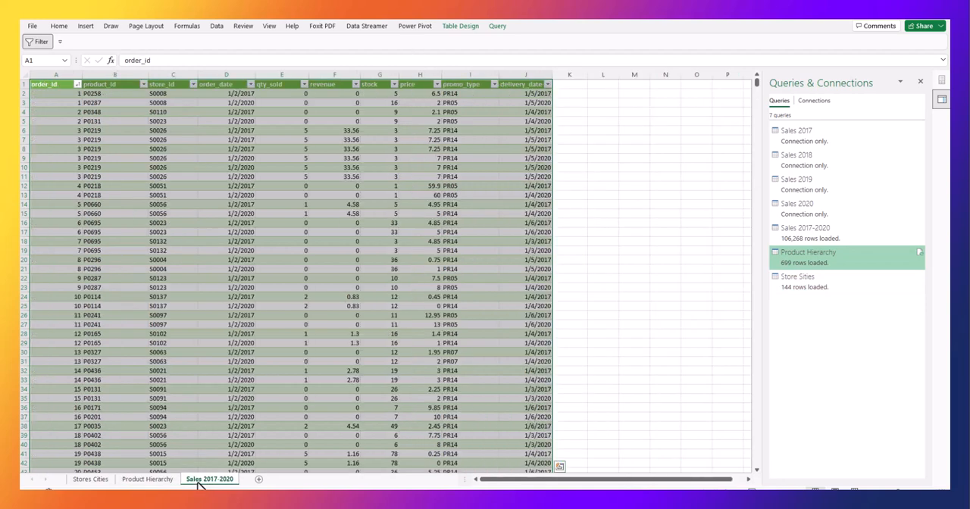
Compare the store_id column in the Stores Cities worksheet with the store_id column in Sales 2017-2020.
click(88, 480)
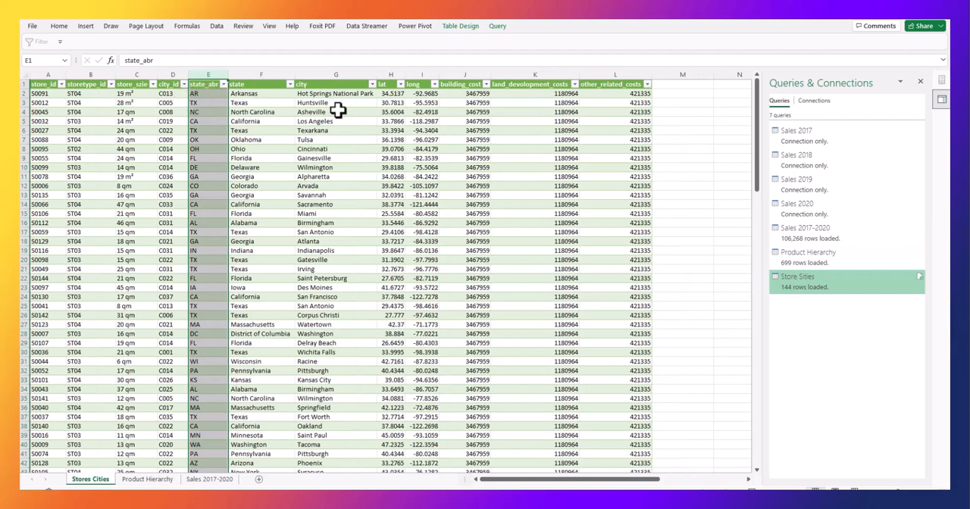
click(48, 73)
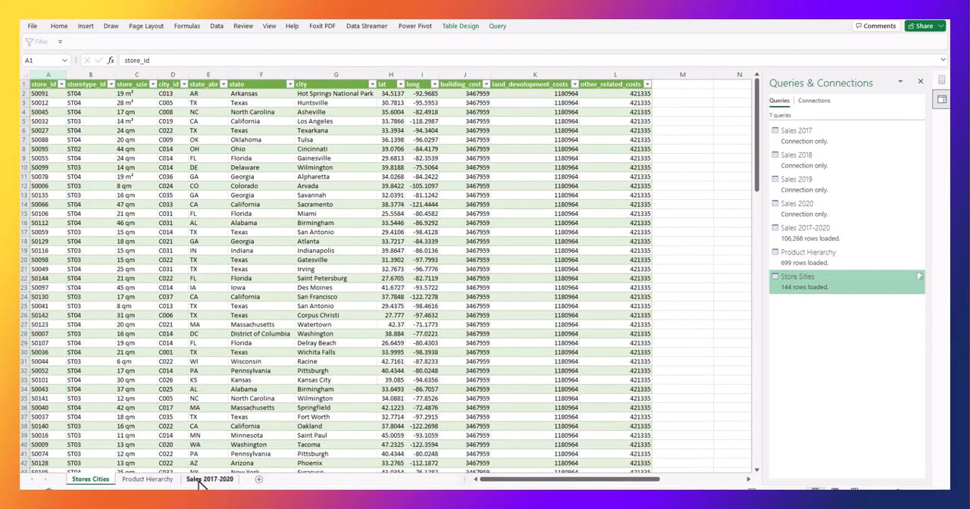
click(209, 479)
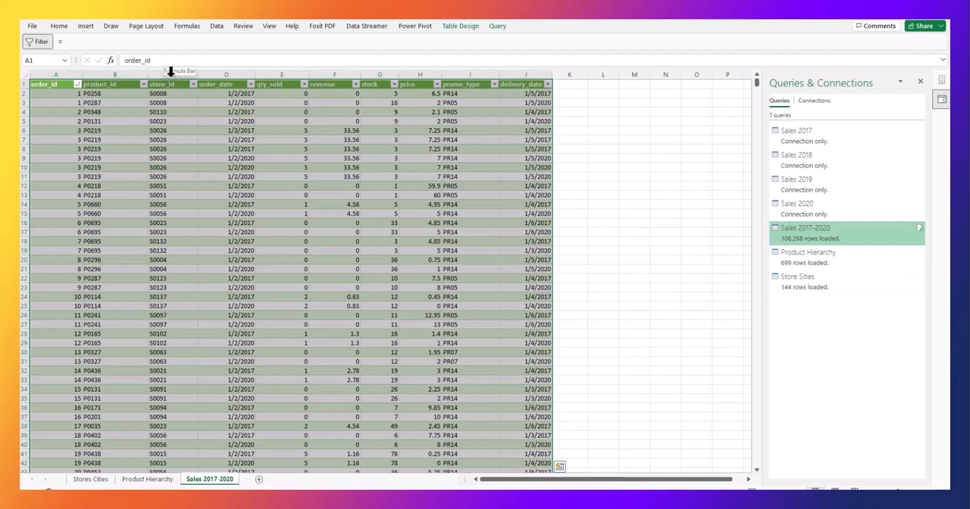
click(170, 70)
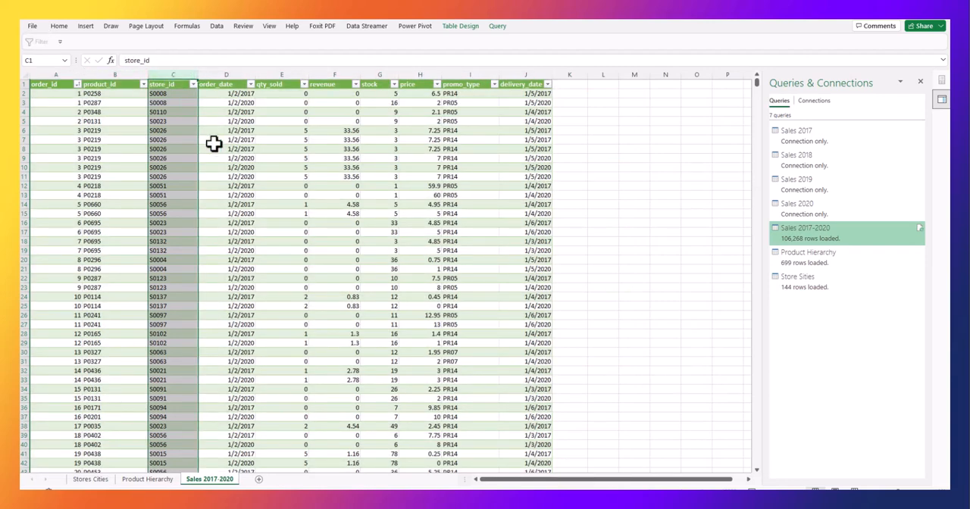
click(94, 480)
click(132, 481)
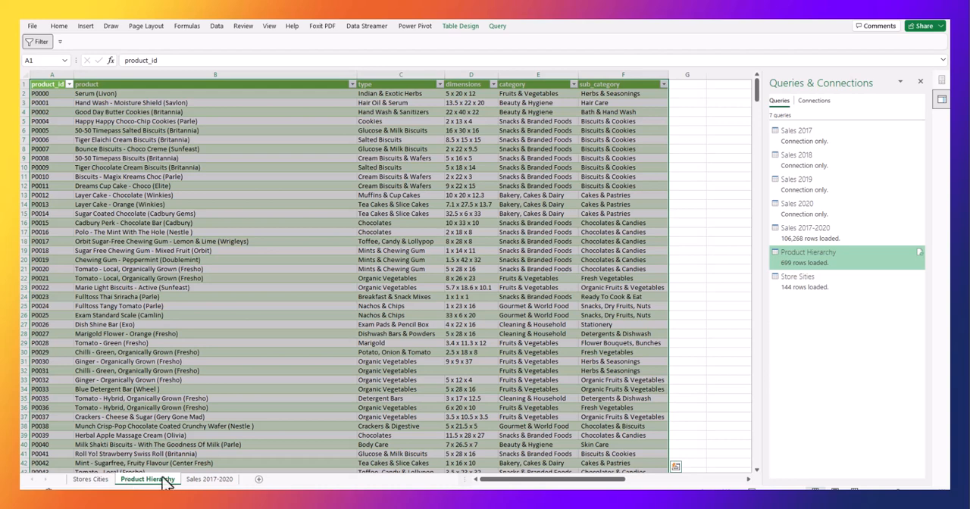
Move the Sales 2017-2020 worksheet in front of Stores Cities and delete the stray blank worksheet Sheet2.
click(211, 479)
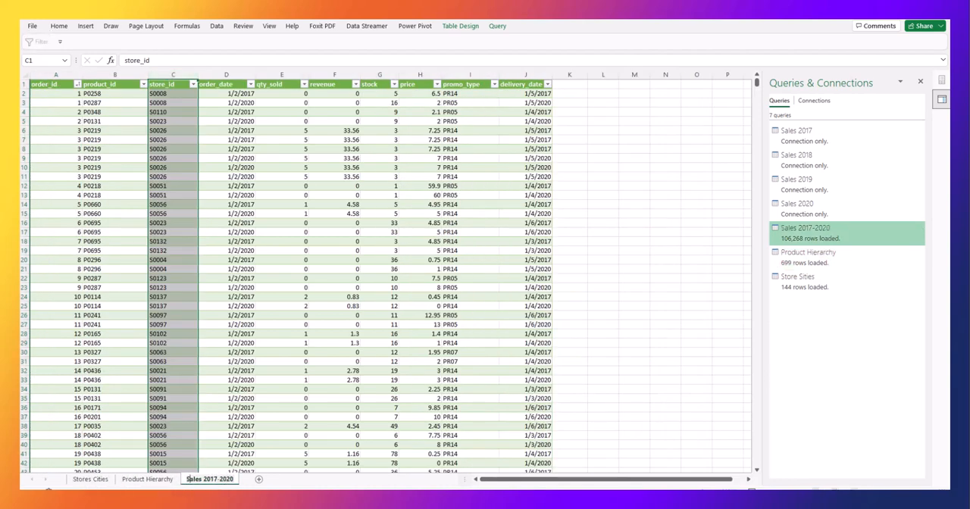
click(258, 479)
click(217, 480)
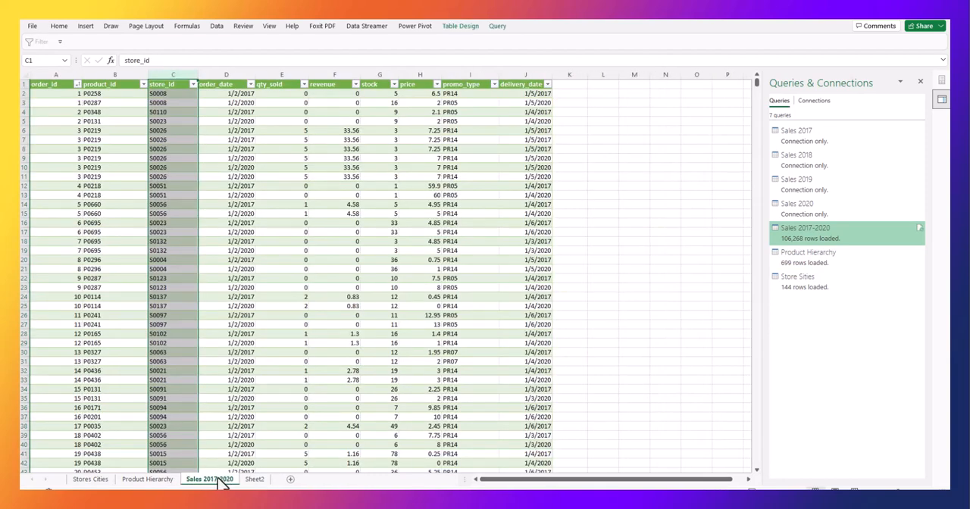
drag(219, 484, 73, 482)
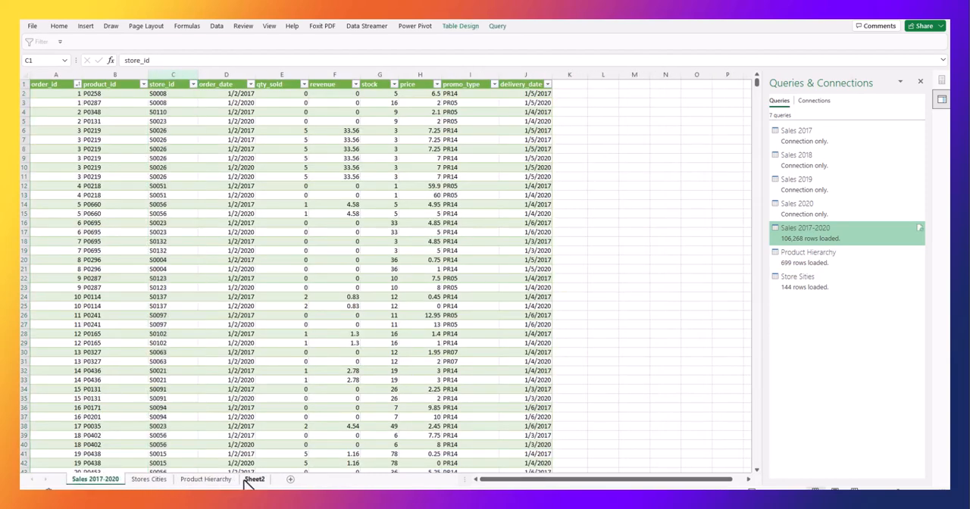
right_click(252, 481)
click(284, 358)
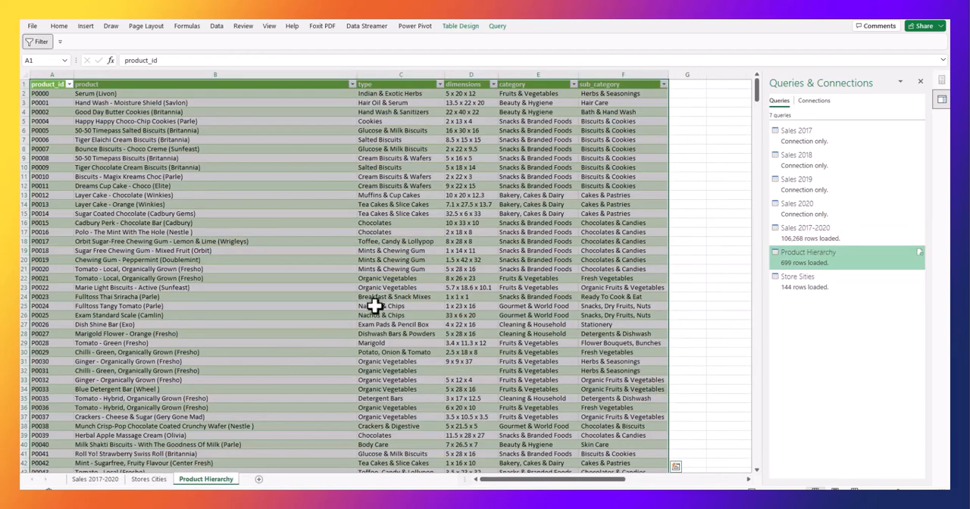
Compare the product_id column in Sales 2017-2020 with the product_id column in the Product Hierarchy worksheet.
click(152, 480)
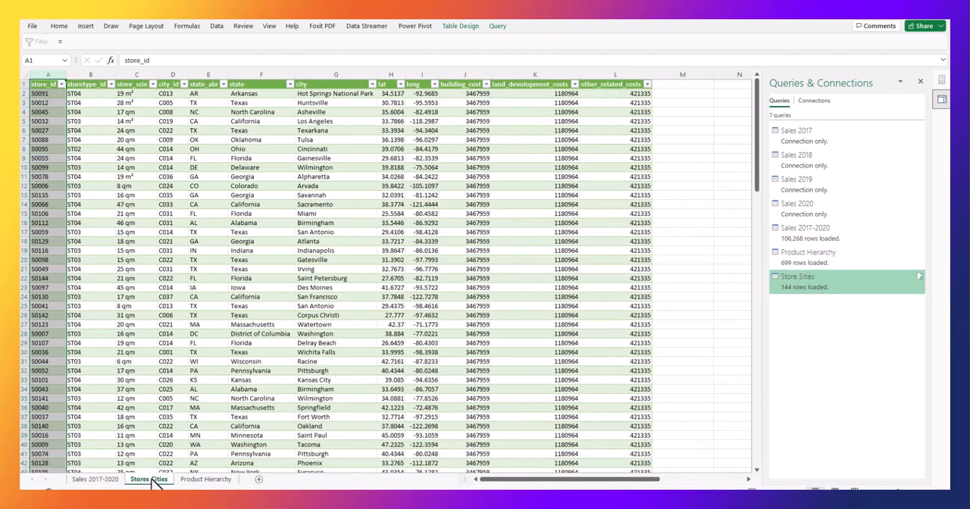
click(95, 480)
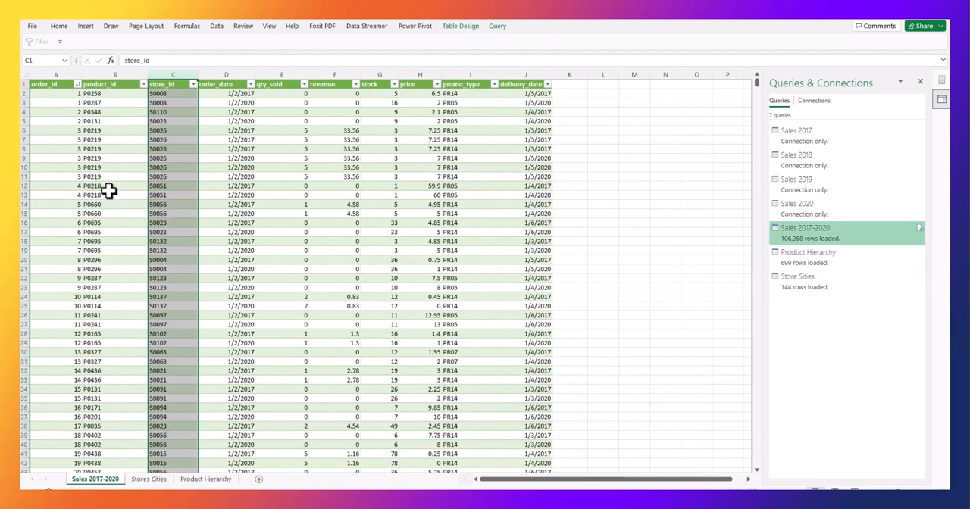
click(101, 75)
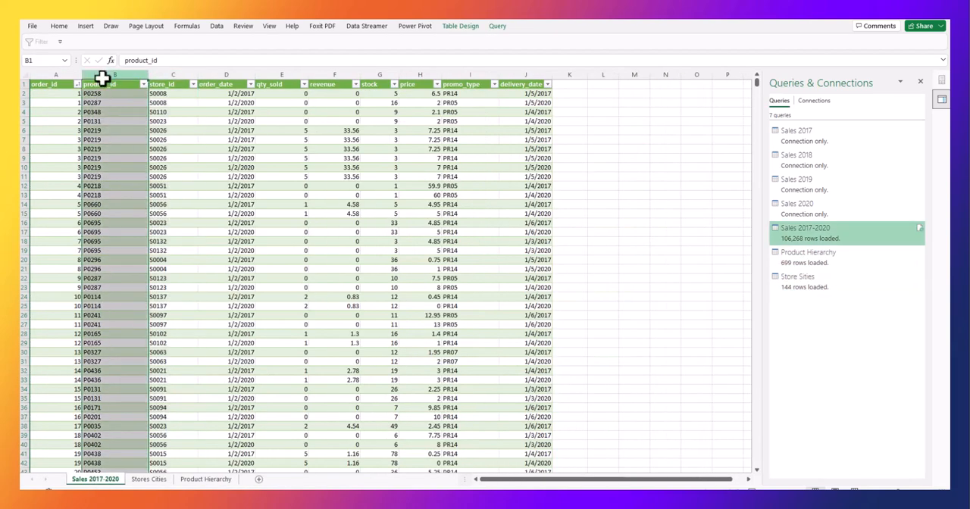
click(202, 480)
click(48, 72)
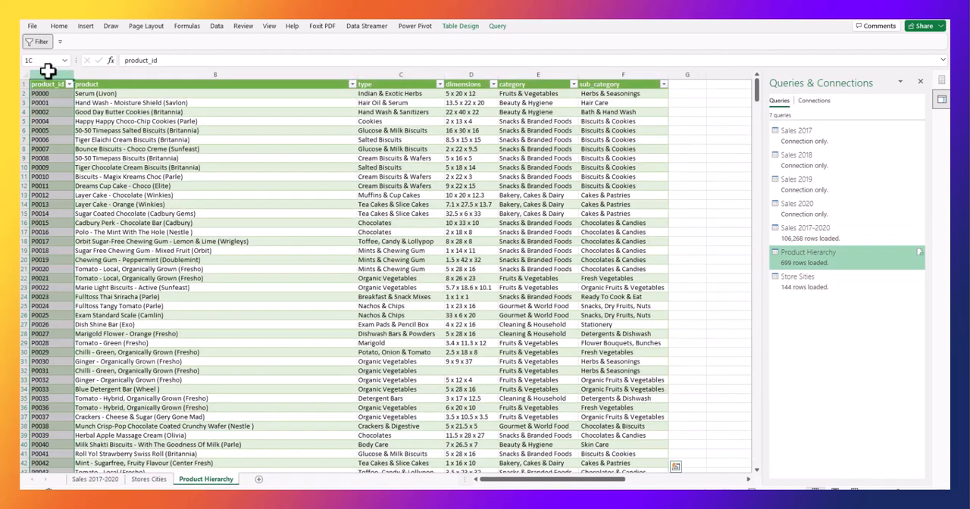
click(99, 480)
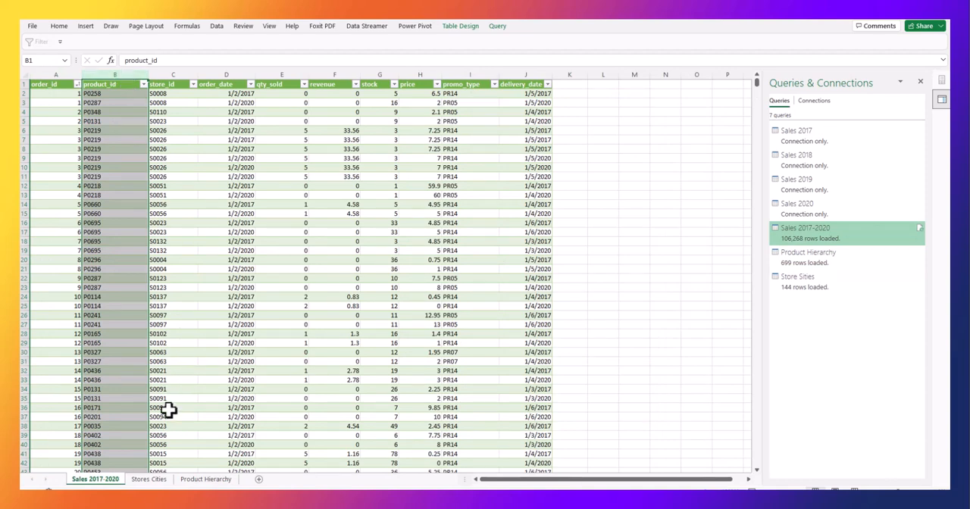
Check the store_id column in Stores Cities again as the key matching store_id in Sales 2017-2020.
click(154, 479)
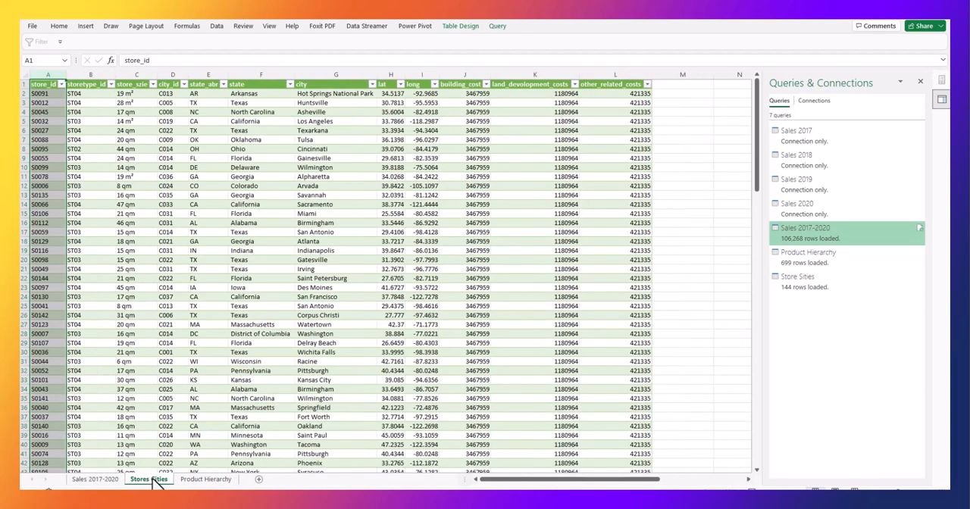
click(96, 74)
click(55, 74)
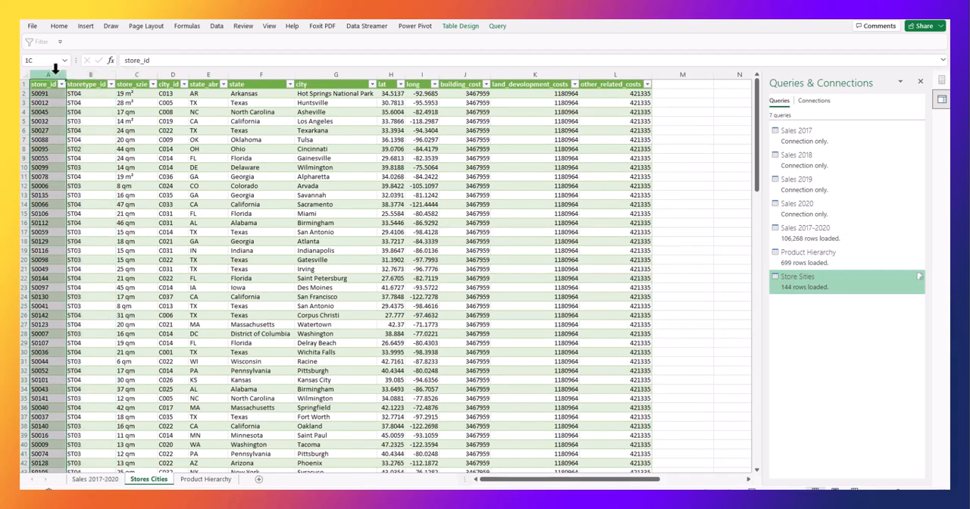
click(105, 480)
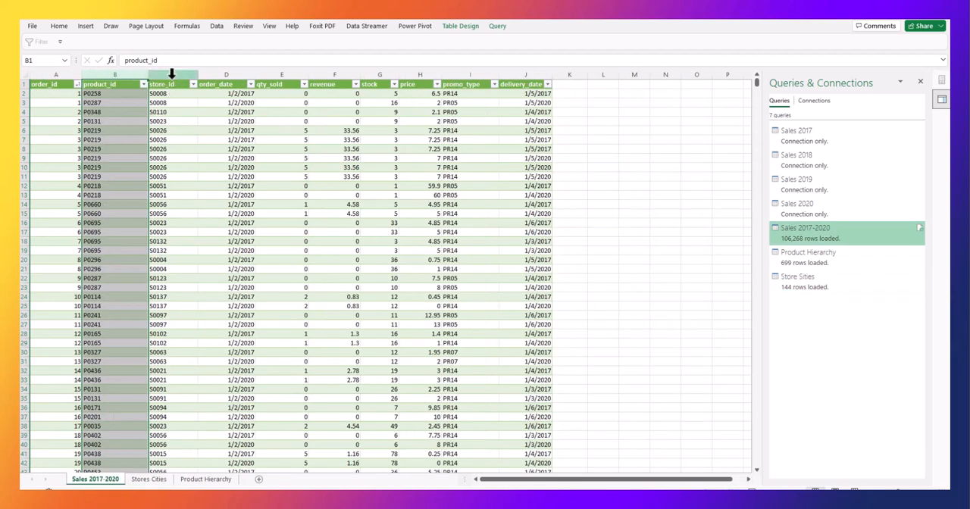
click(171, 73)
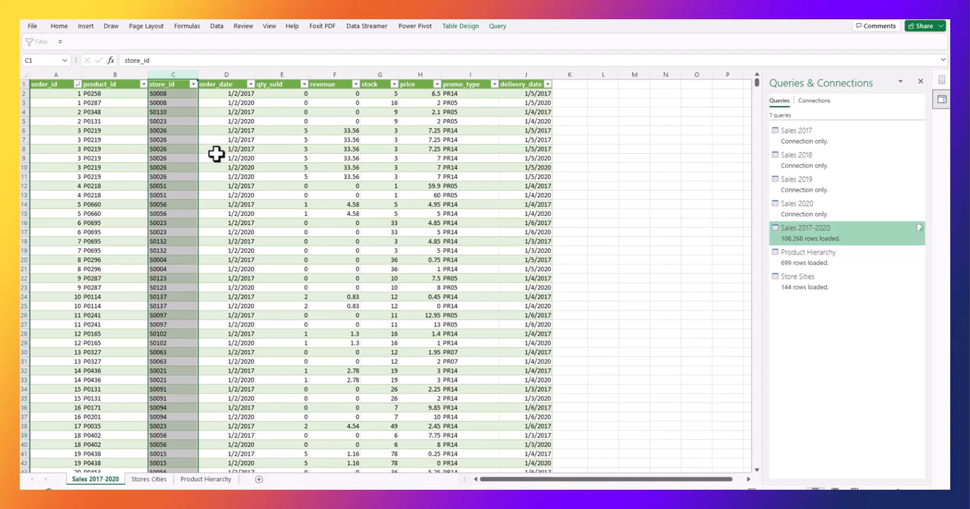
Look through the reordered Sales 2017-2020, Stores Cities and Product Hierarchy worksheets once more, ending on Stores Cities.
click(150, 480)
click(209, 480)
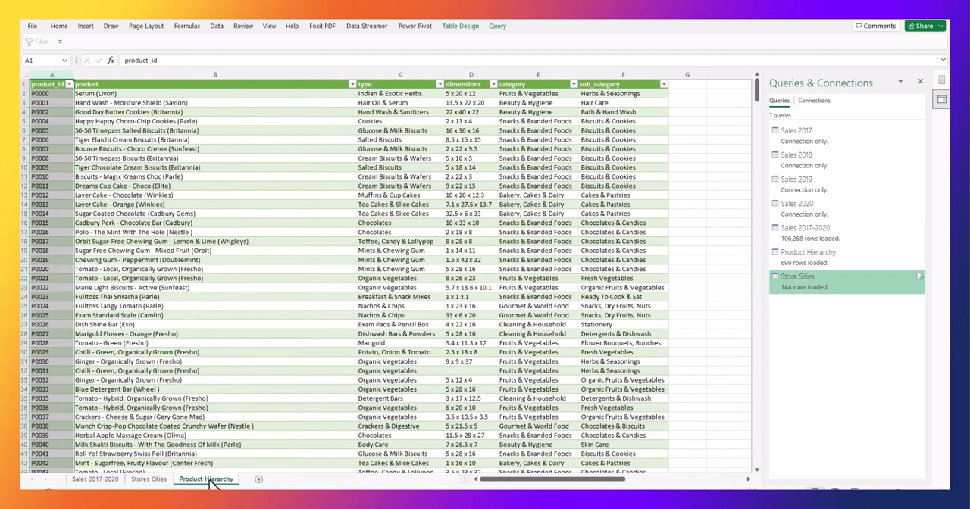
click(157, 480)
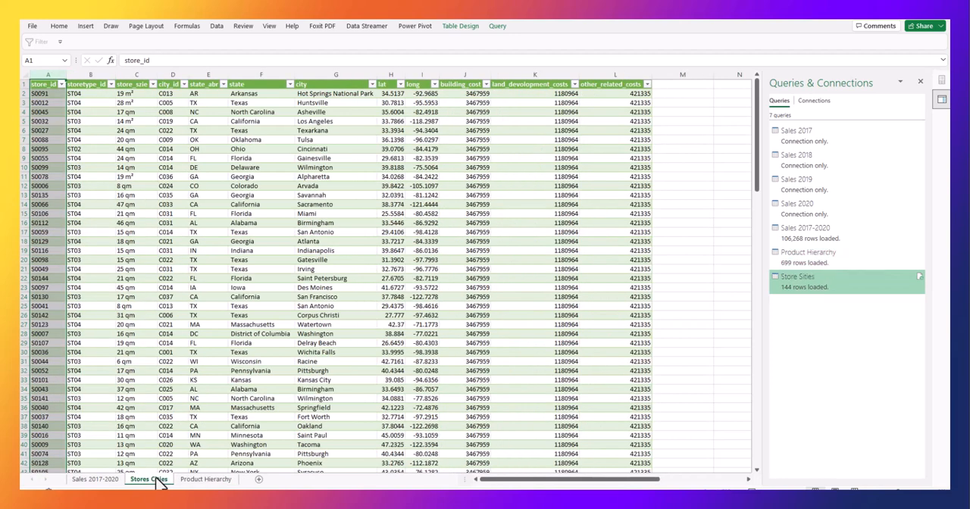
click(106, 480)
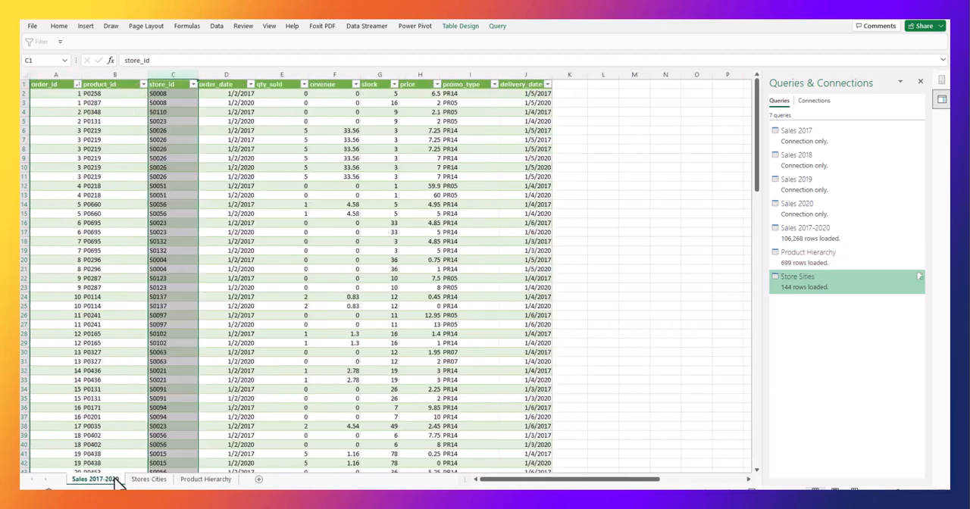
click(148, 480)
click(194, 481)
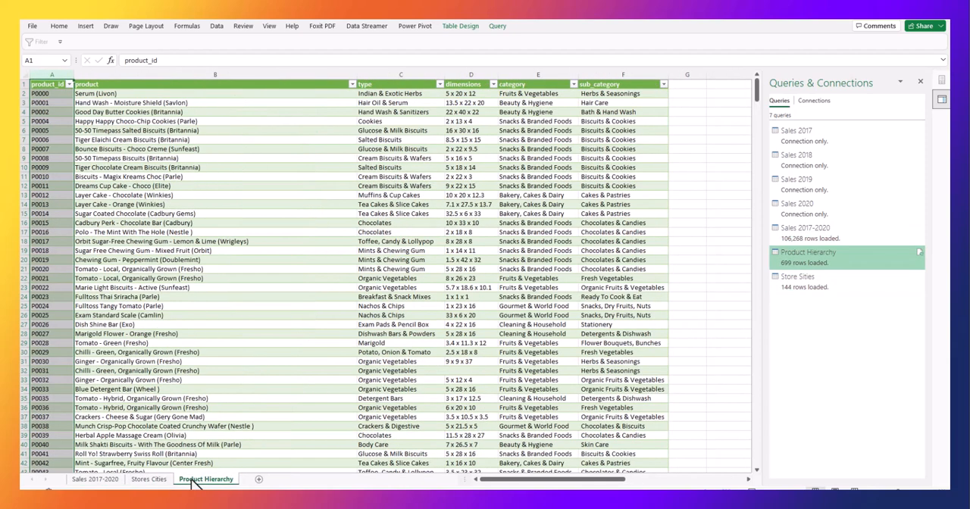
click(159, 480)
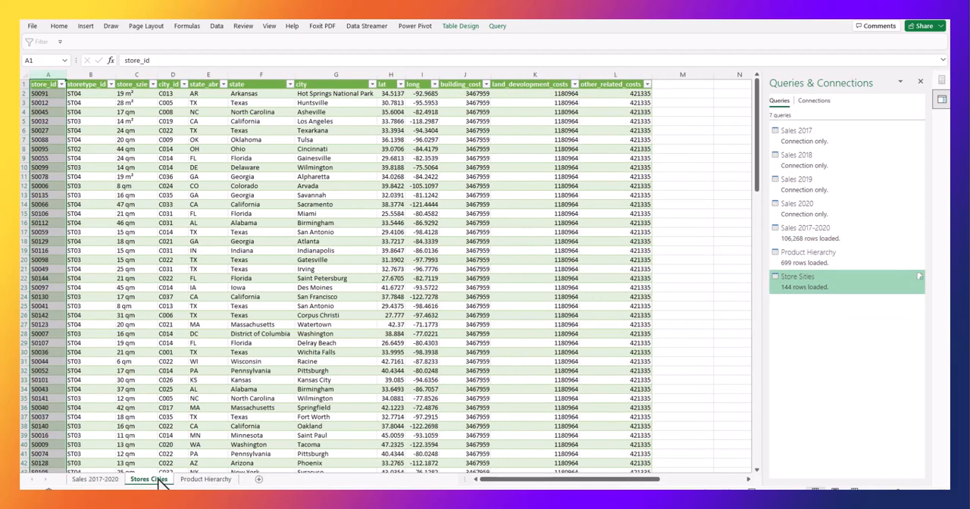